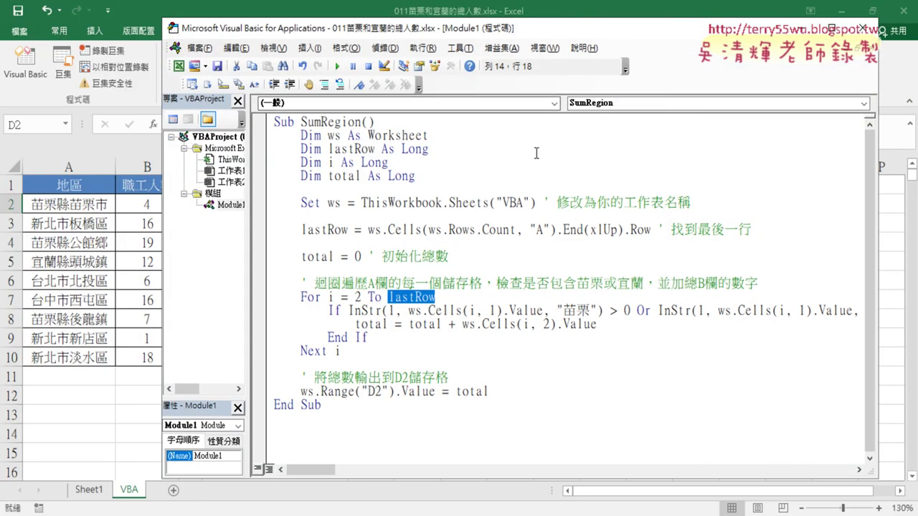
Step: Copy the D1 header text 苗栗和宜蘭的總人數 from the worksheet's formula bar
drag(453, 30, 501, 38)
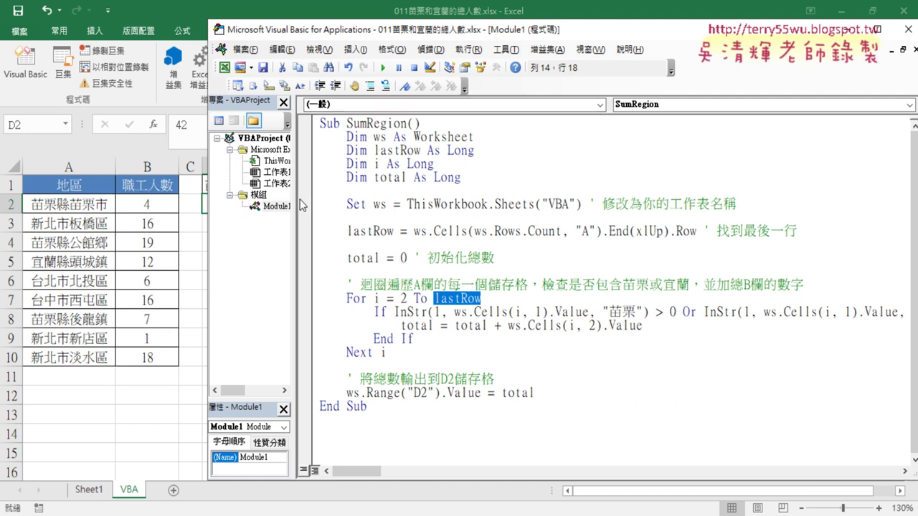
drag(347, 123, 406, 123)
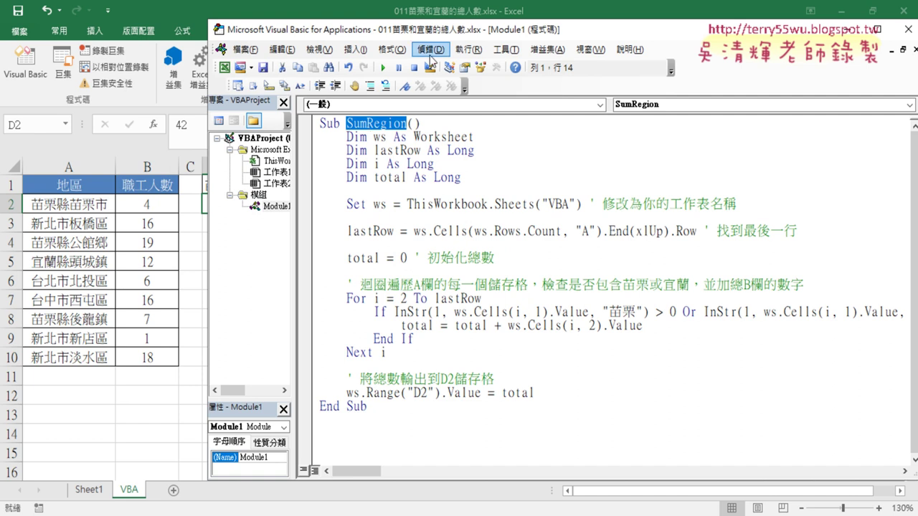
drag(448, 34, 563, 36)
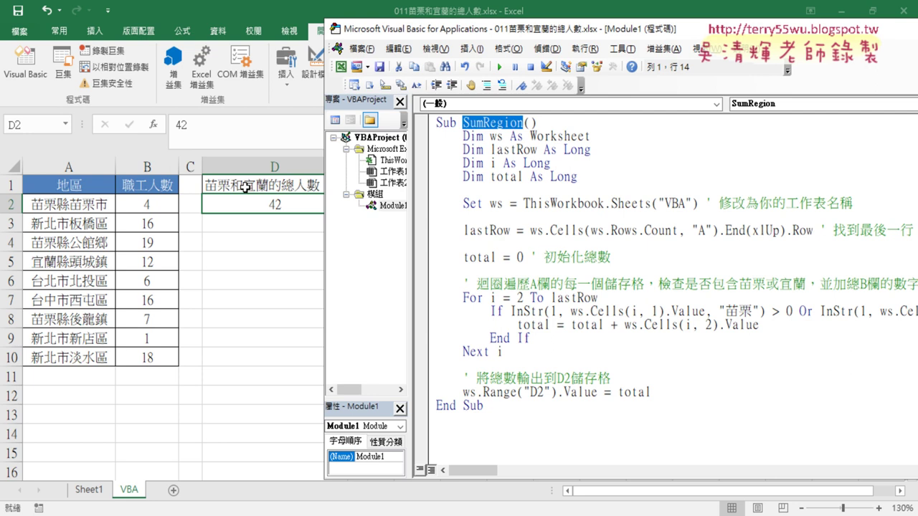
click(257, 187)
drag(290, 127, 175, 126)
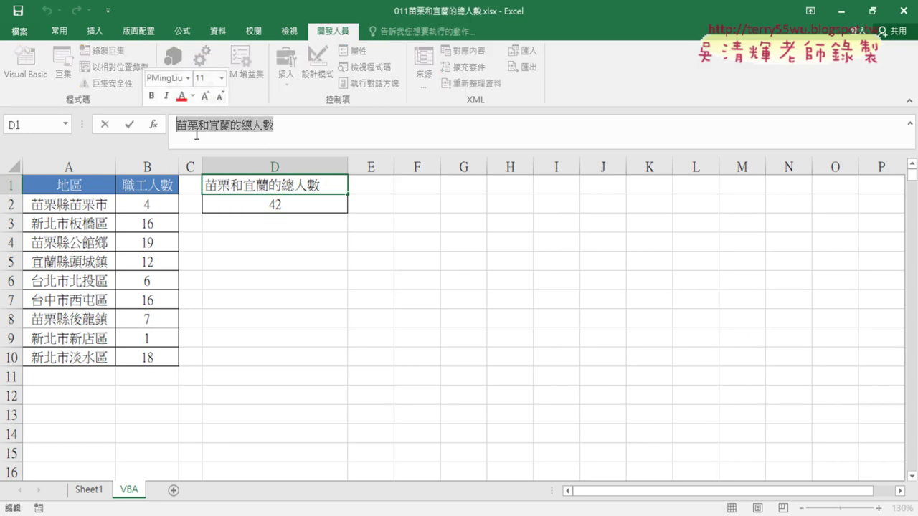
right_click(238, 129)
click(267, 155)
click(111, 126)
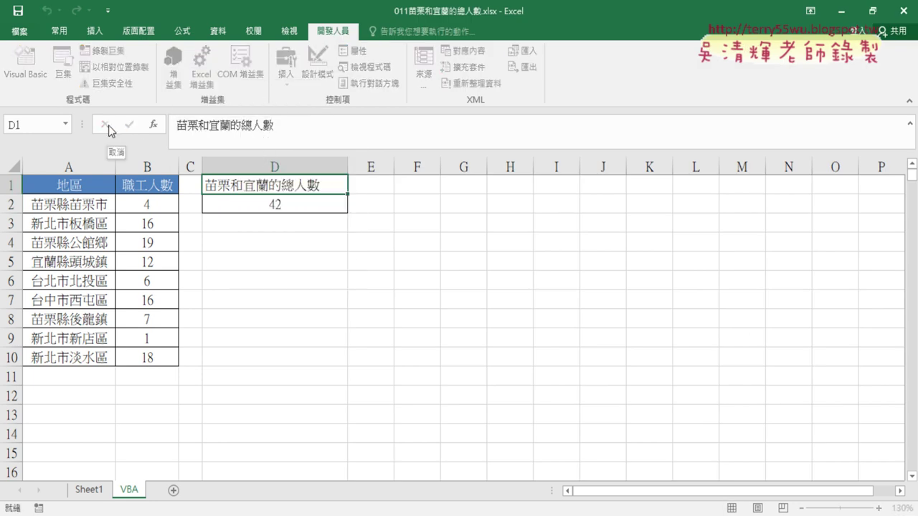
Step: Paste the header text over SumRegion so the procedure is named 苗栗和宜蘭的總人數
click(26, 63)
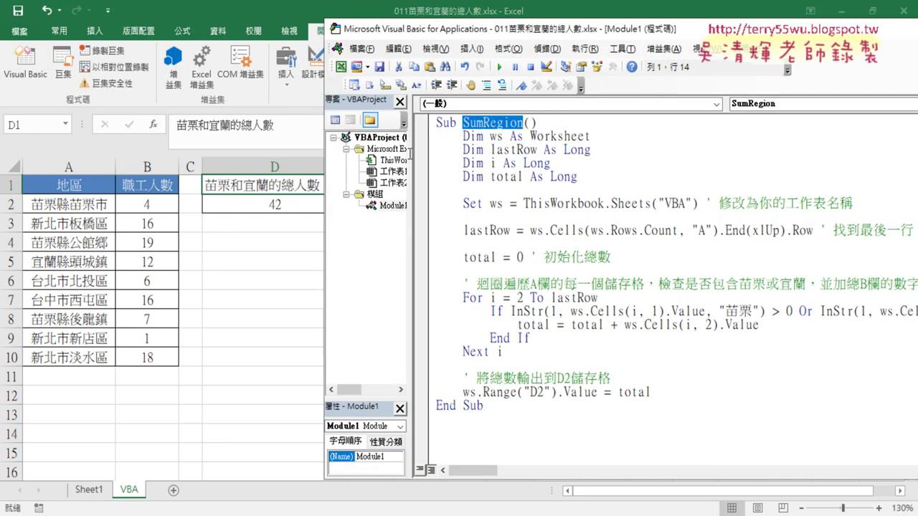
right_click(487, 125)
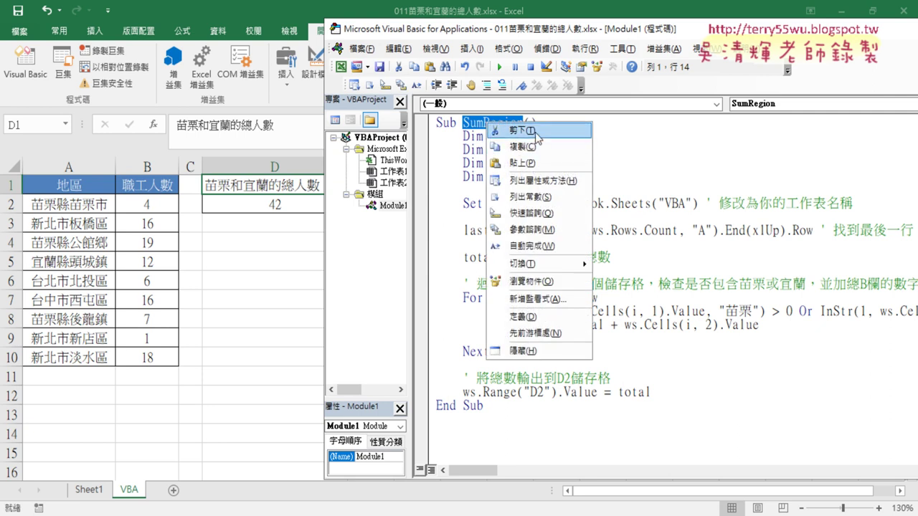
click(530, 162)
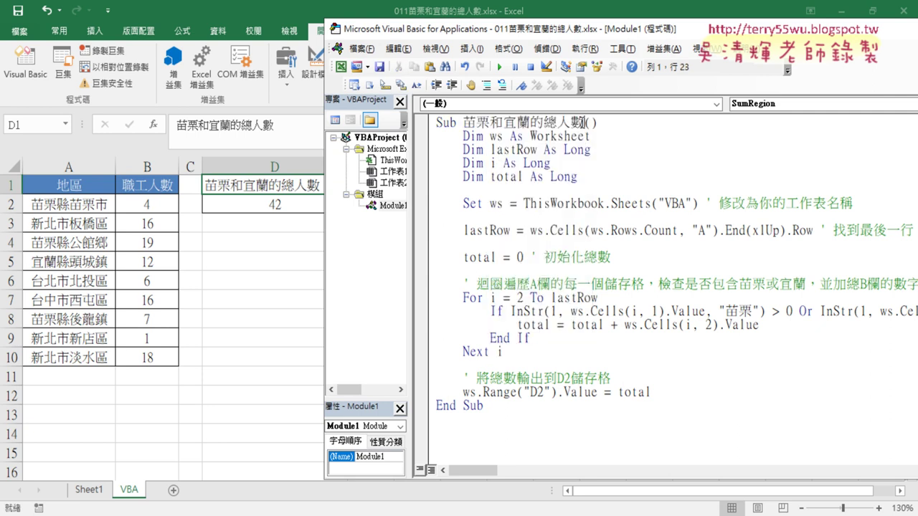
drag(585, 123, 464, 124)
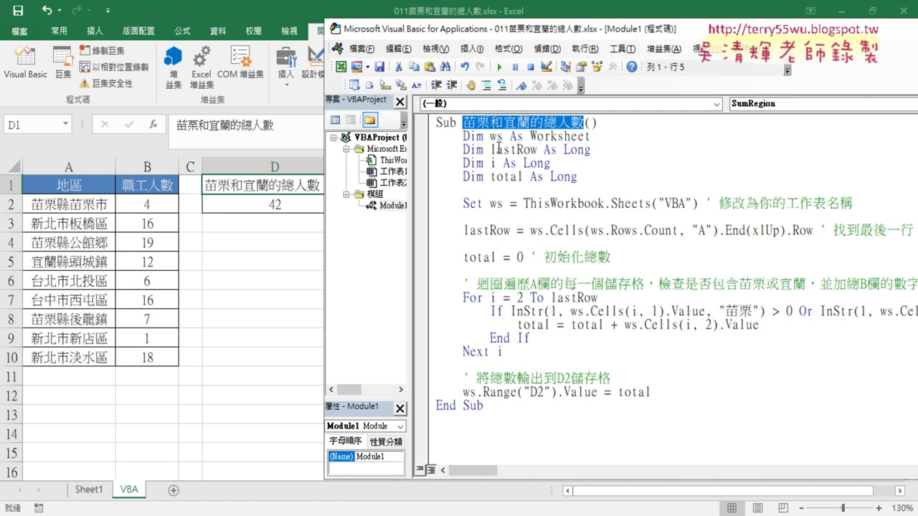
drag(595, 185, 425, 138)
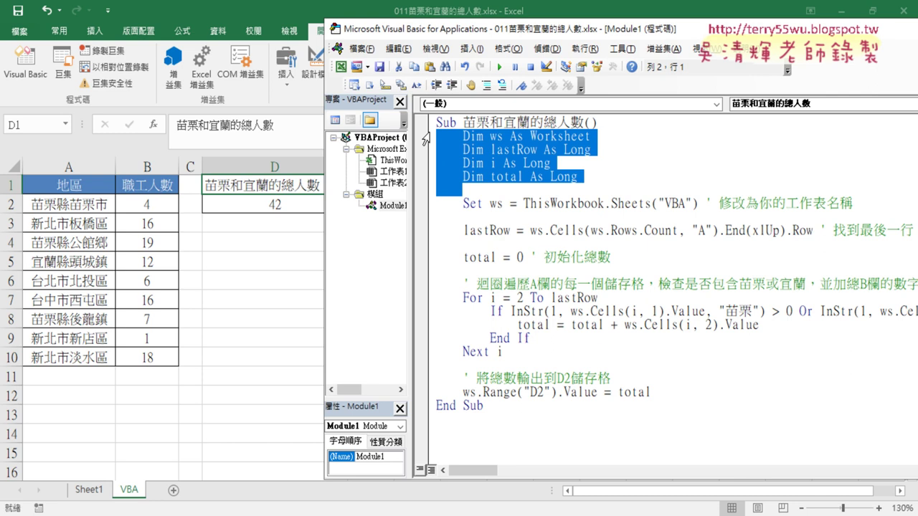
Step: Delete the four Dim declarations and examine the Set ws = ThisWorkbook.Sheets("VBA") line
key(Delete)
key(Delete)
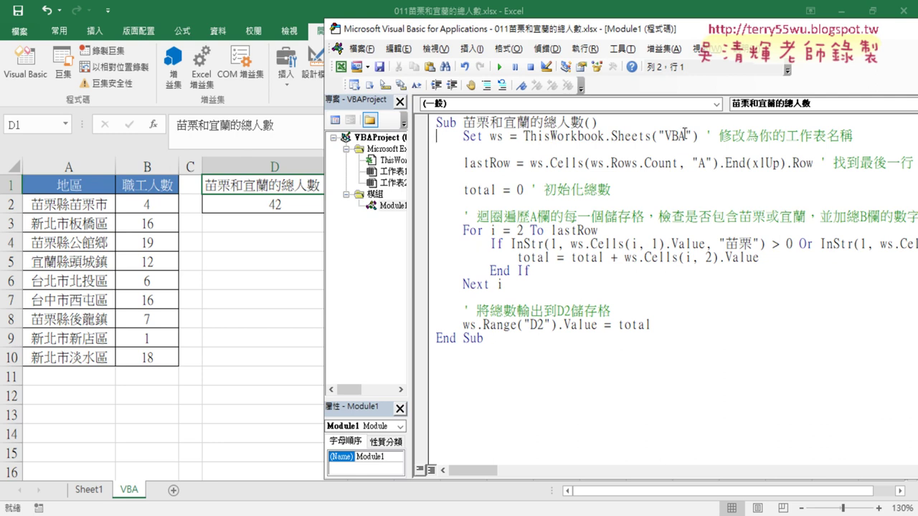
click(523, 135)
drag(523, 135, 604, 135)
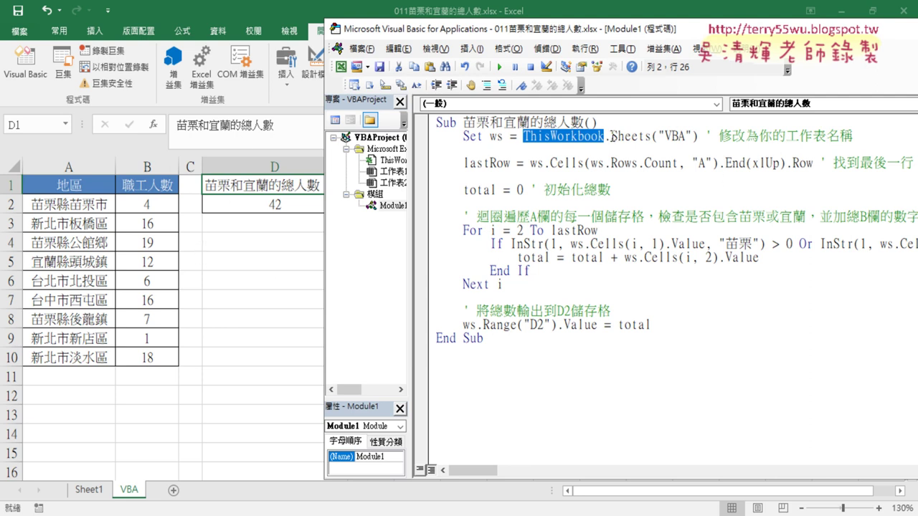
drag(611, 135, 697, 137)
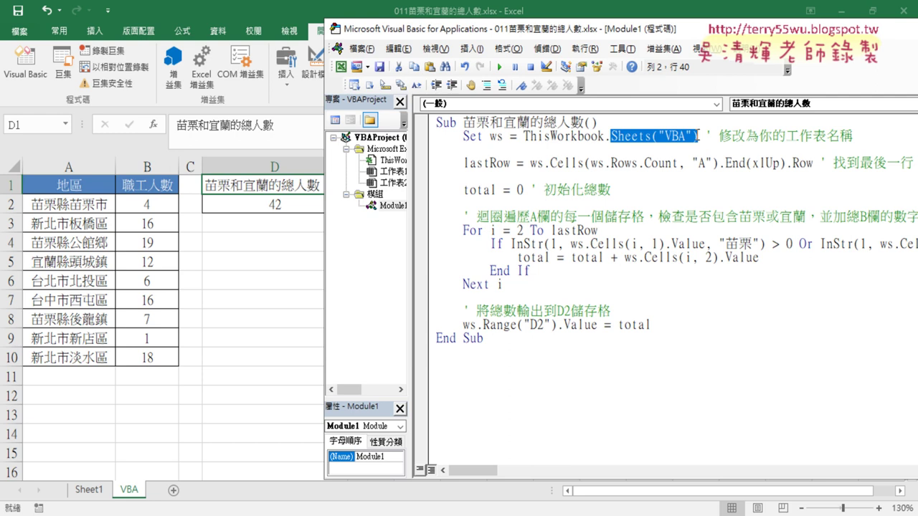
click(499, 136)
double_click(495, 142)
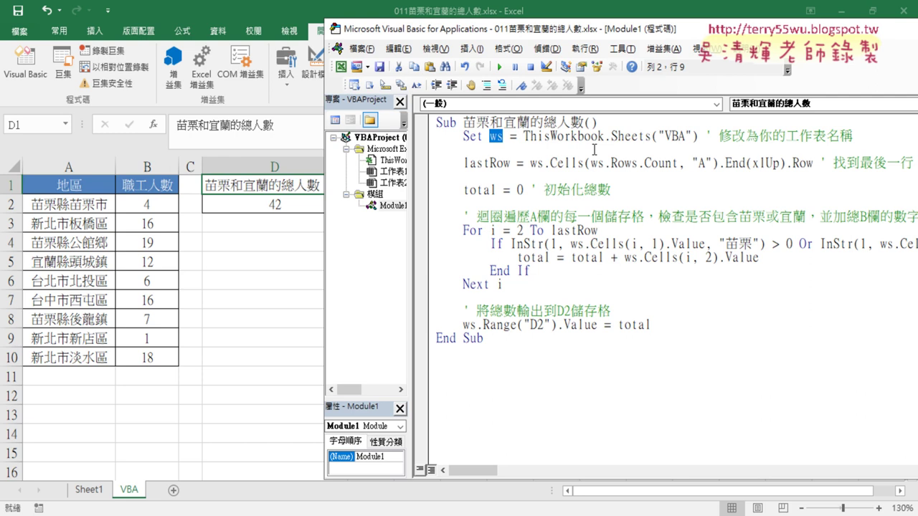
Step: Delete the Set ws line, and try replacing lastRow with 10 before undoing it
click(860, 149)
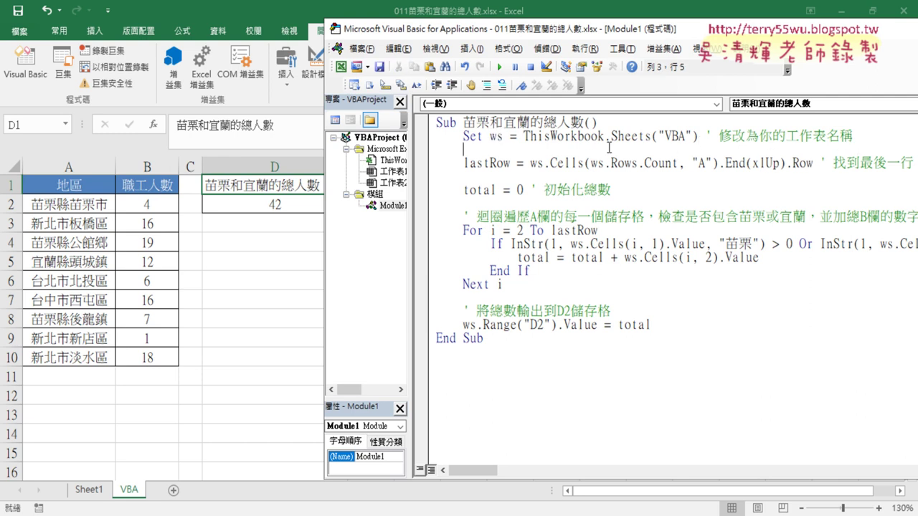
click(425, 135)
key(Delete)
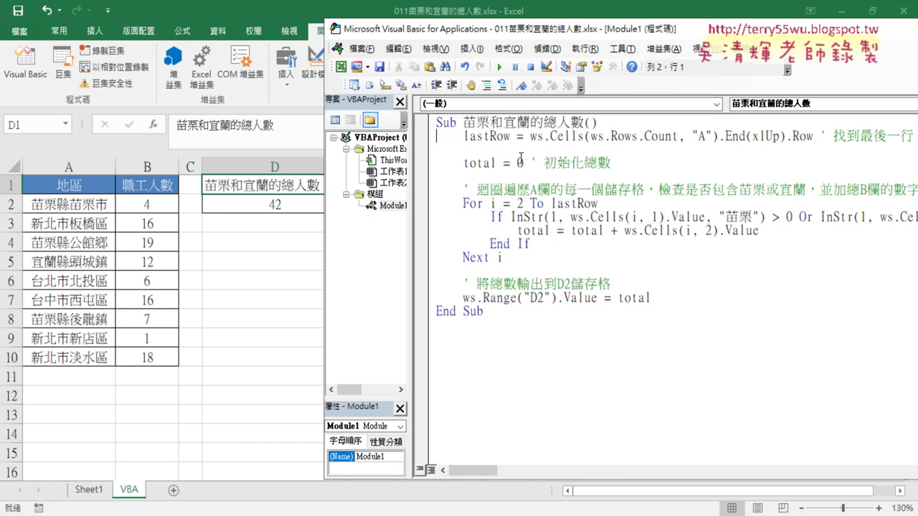
click(603, 204)
drag(603, 204, 551, 204)
text(10)
key(ctrl+z)
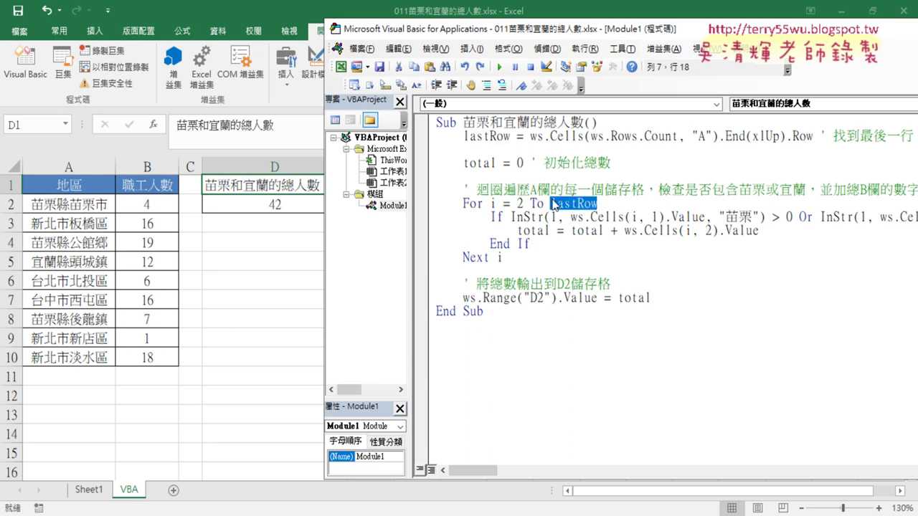
Step: Remove the empty lines below lastRow and total so the top lines run together
click(477, 151)
key(shift+Home)
key(Delete)
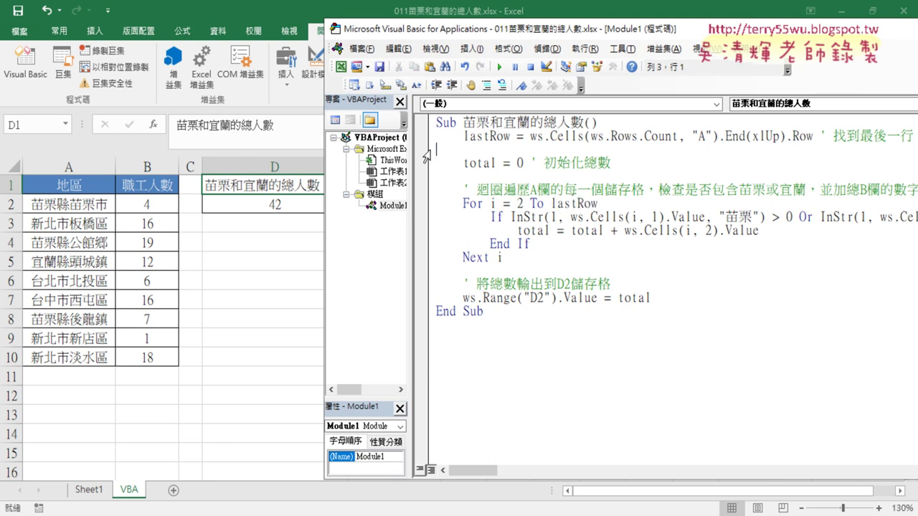
key(Delete)
key(Down)
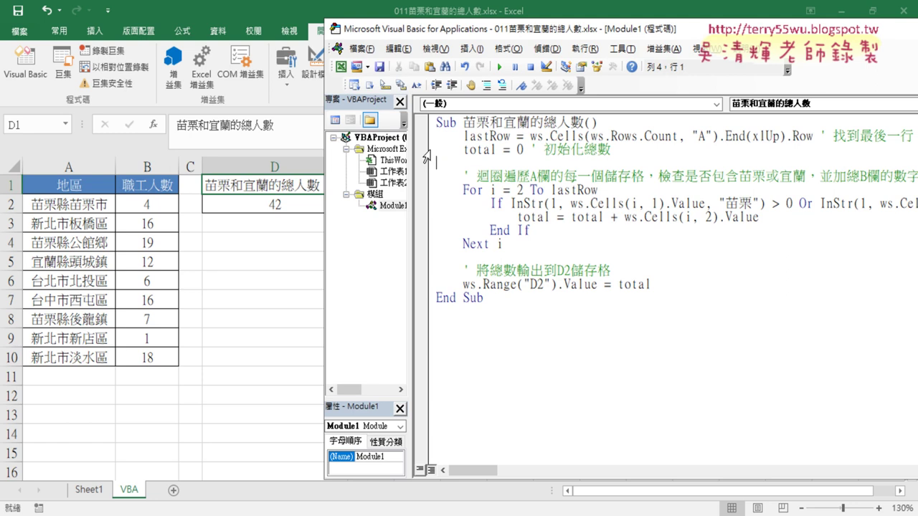
key(Delete)
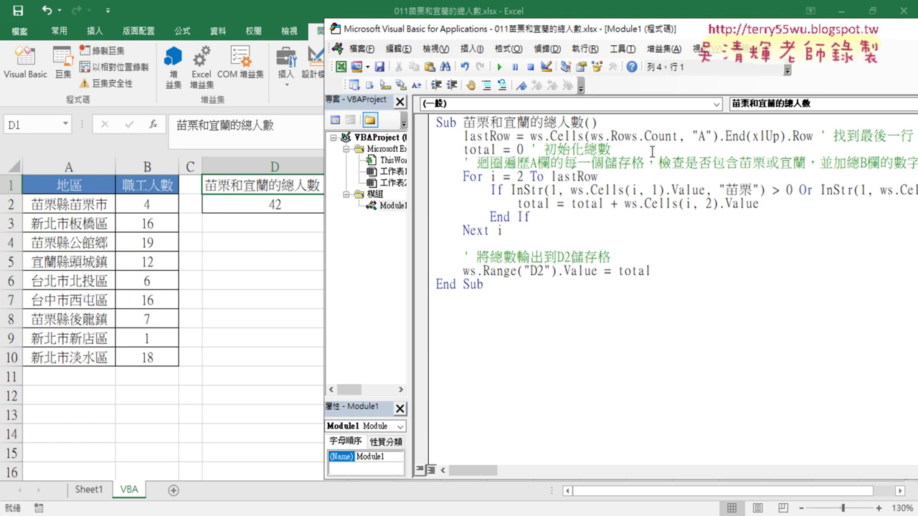
drag(652, 152, 433, 150)
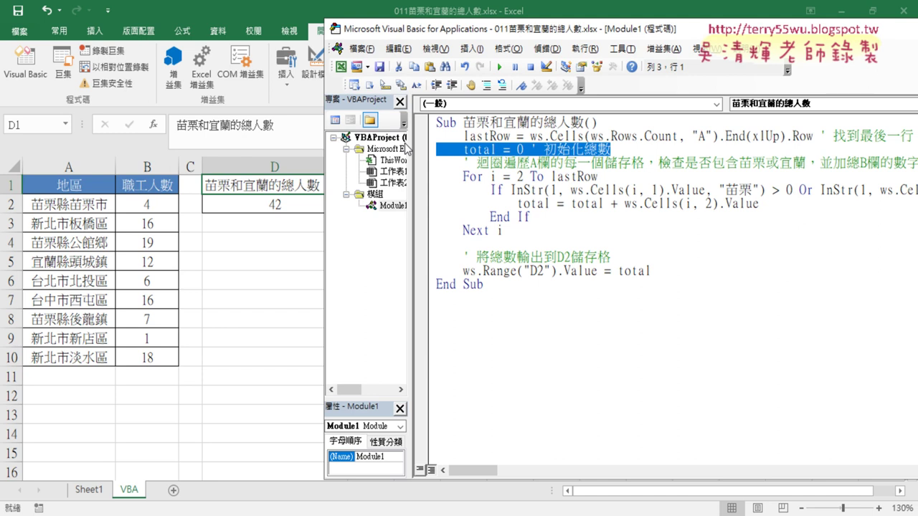
Step: Delete the total = 0 line and shift the code window left
key(Delete)
key(Delete)
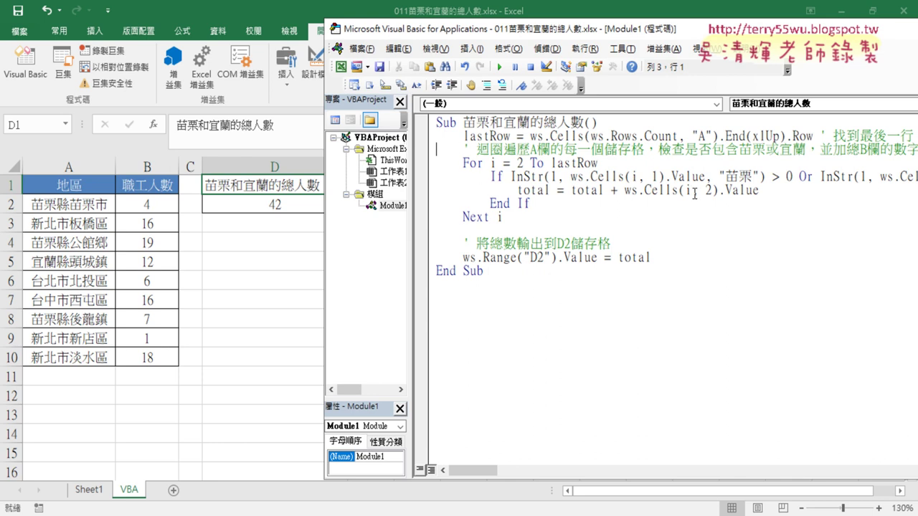
drag(560, 32, 465, 36)
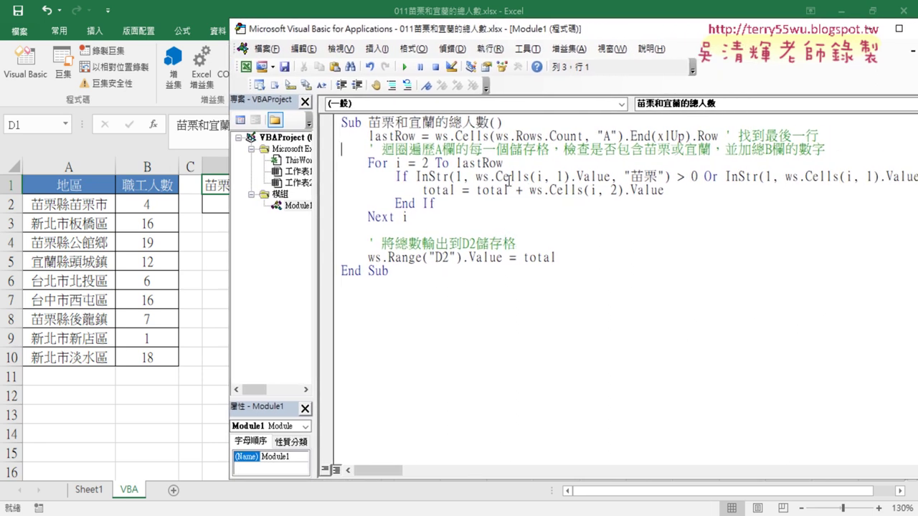
Step: Strip the ws. prefix from Cells in the total line and both InStr calls
drag(530, 191, 549, 190)
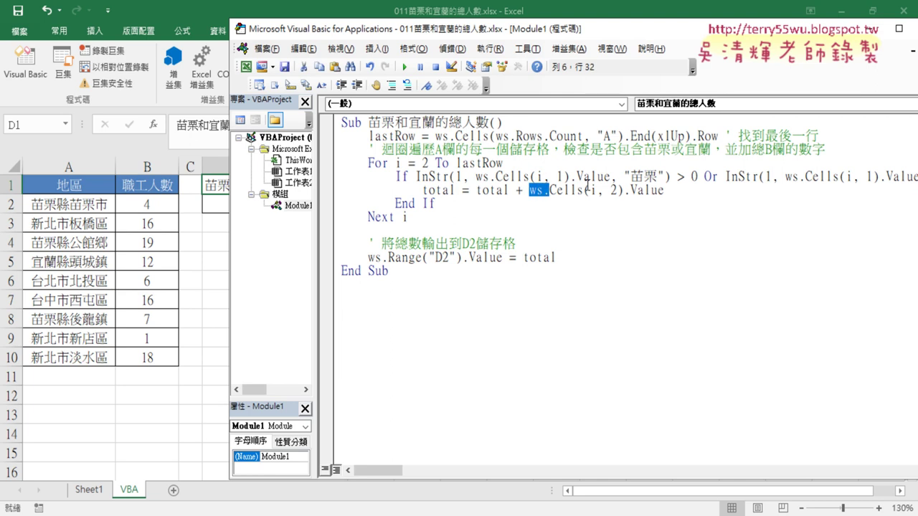
key(Delete)
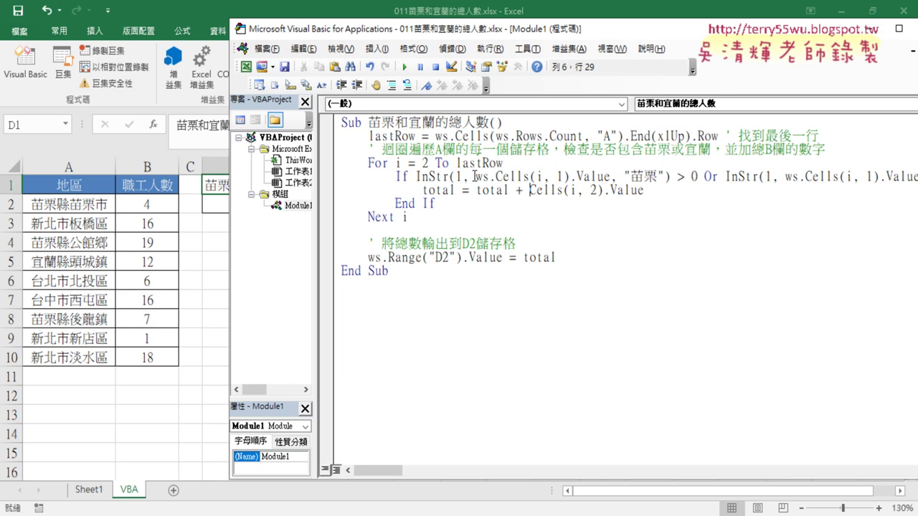
drag(475, 176, 495, 176)
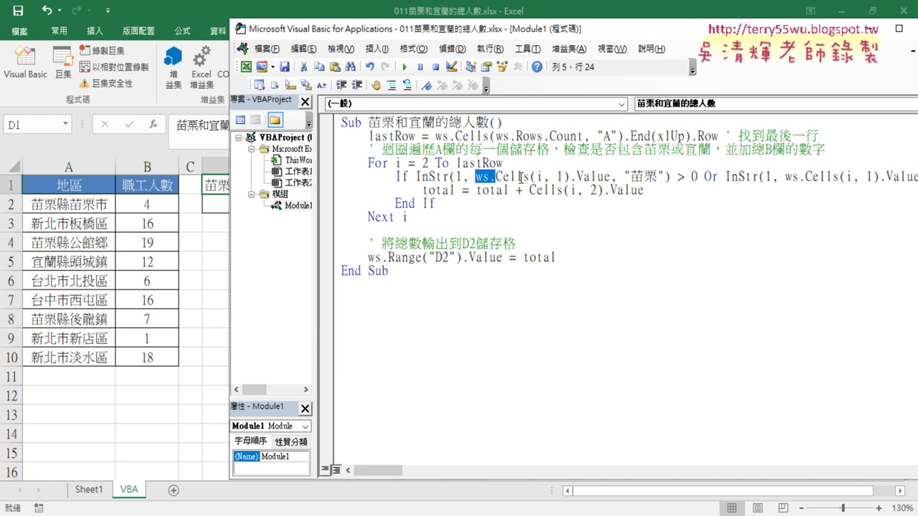
key(Delete)
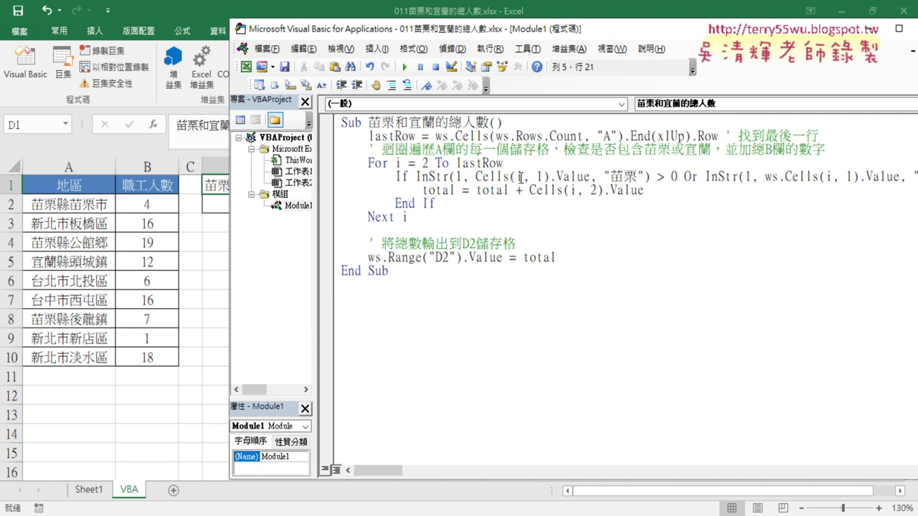
drag(765, 176, 784, 177)
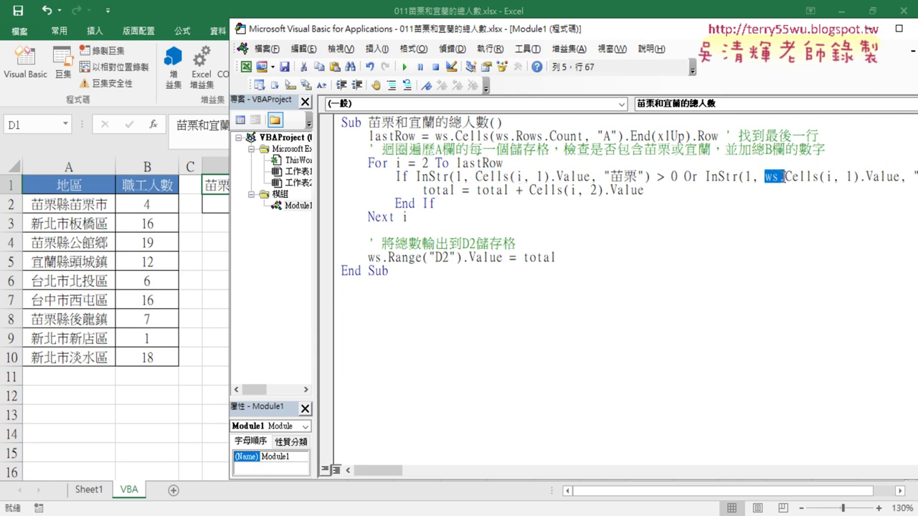
key(Delete)
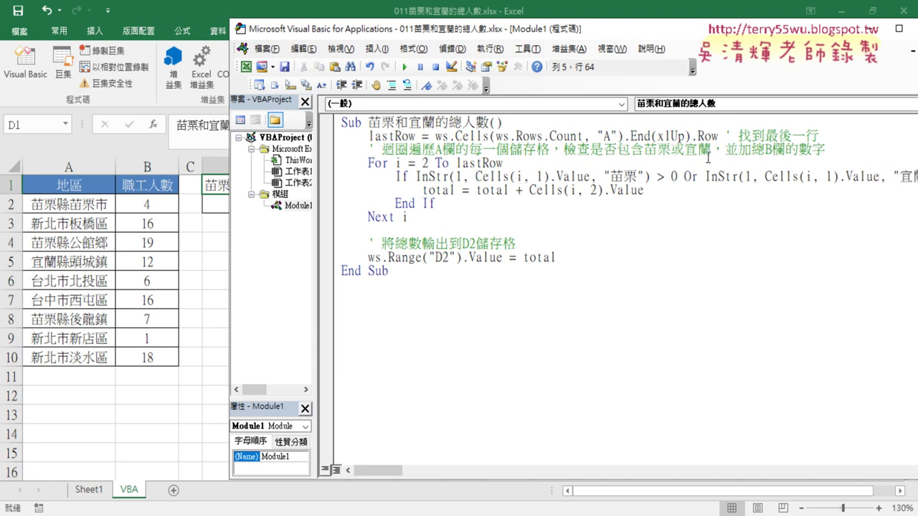
drag(559, 30, 480, 30)
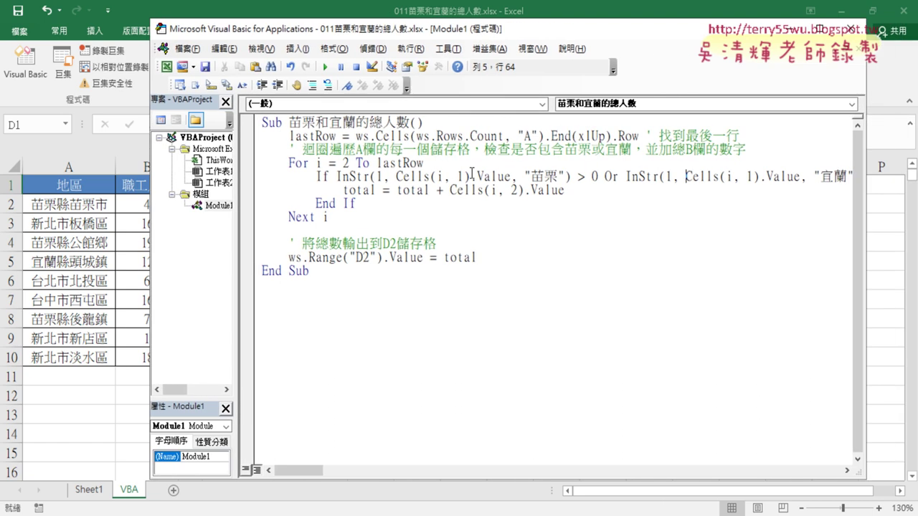
Step: Delete .Value after both Cells(i, 1) in the If line and after Cells(i, 2)
click(472, 176)
drag(472, 176, 511, 176)
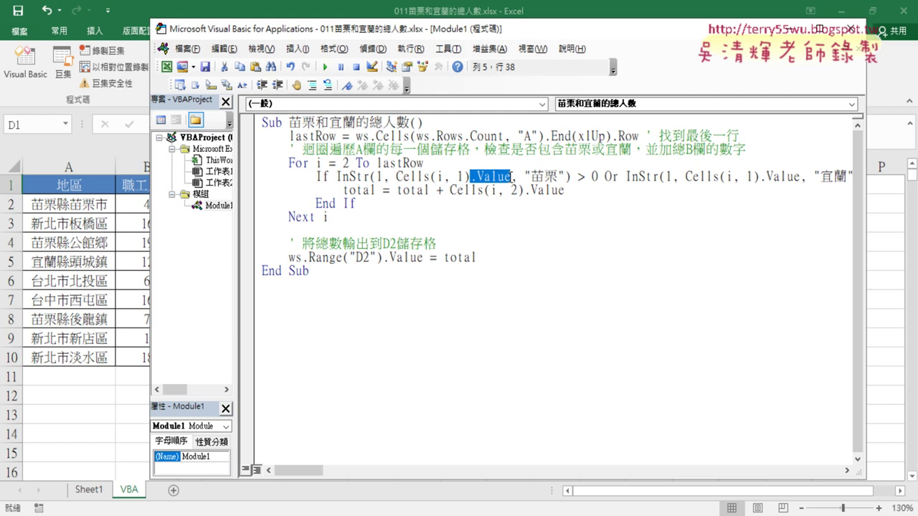
key(Delete)
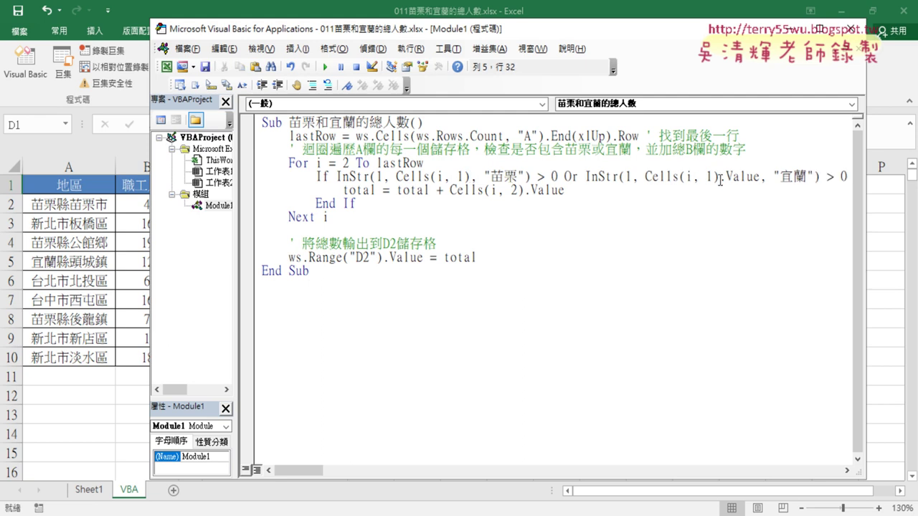
drag(719, 177, 761, 177)
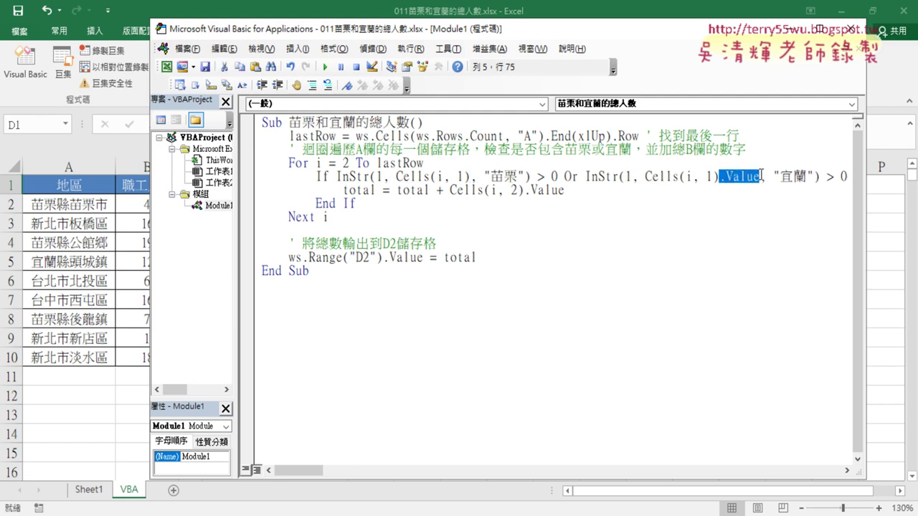
key(Delete)
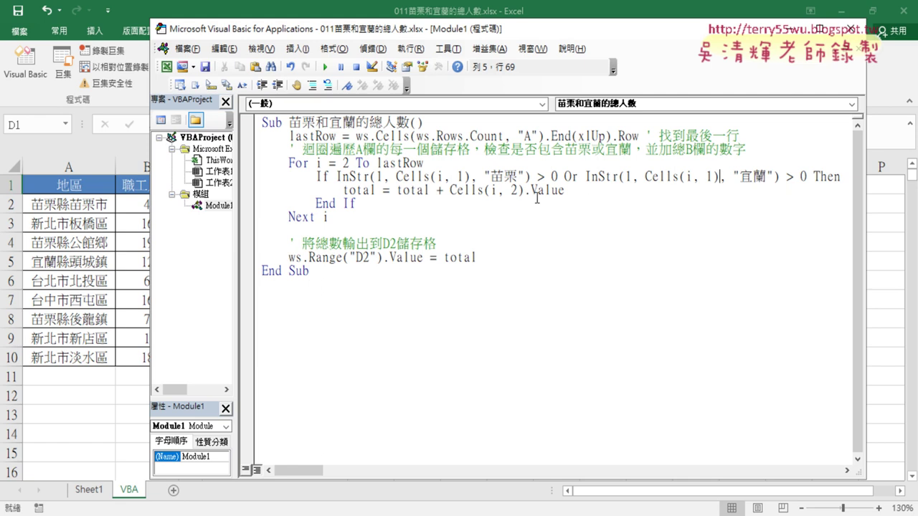
drag(524, 190, 566, 190)
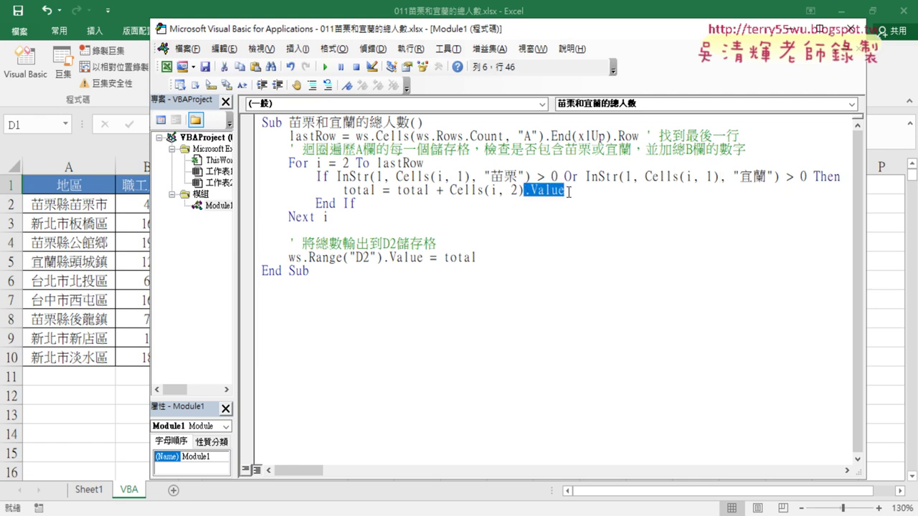
key(Delete)
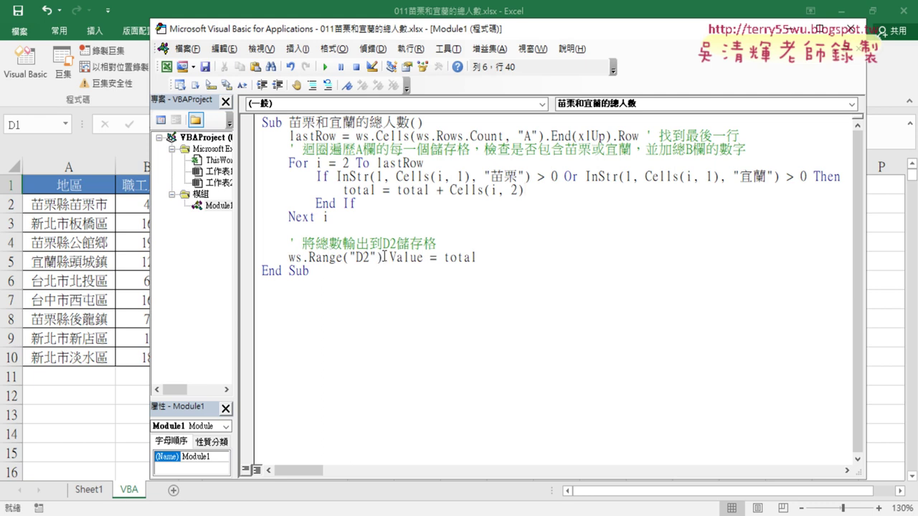
Step: Delete .Value and ws. from the output line so it reads Range("D2") = total
drag(384, 256, 445, 254)
key(Delete)
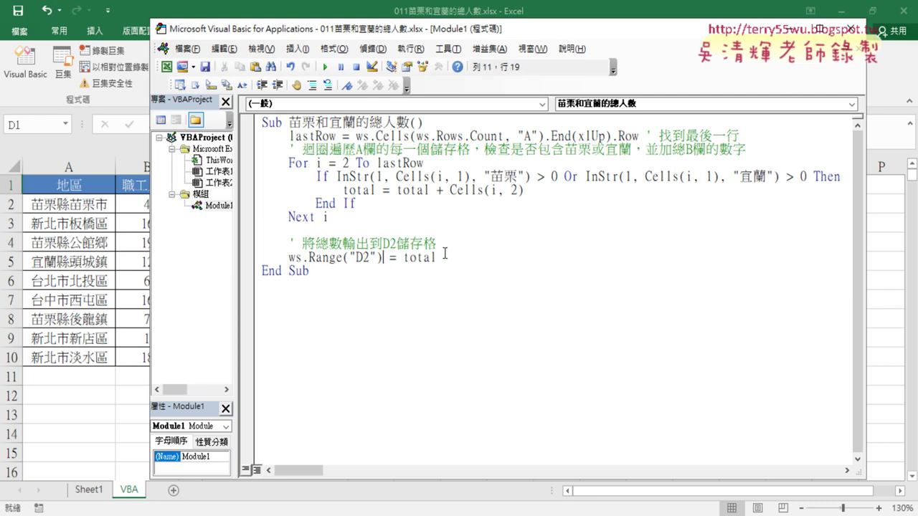
drag(310, 256, 289, 258)
key(Delete)
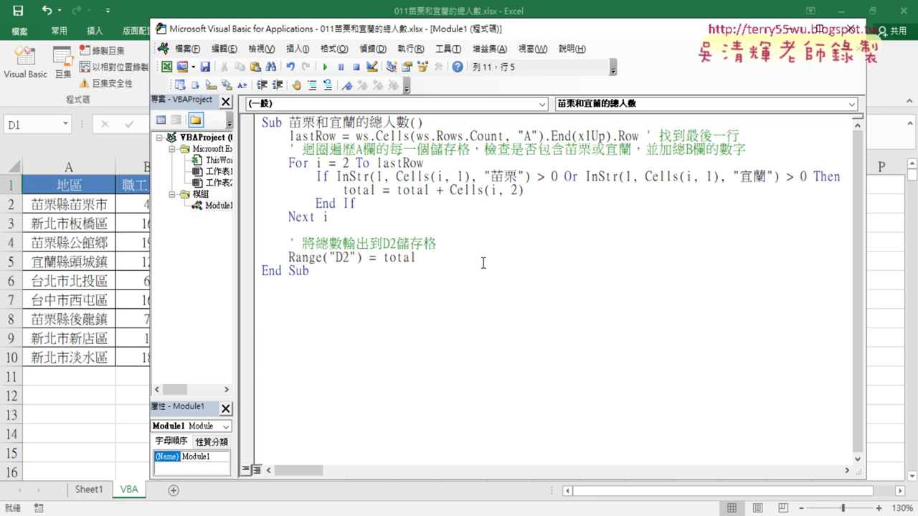
Step: Remove the blank line after Next i and review the first InStr condition for 苗栗
click(418, 221)
key(Delete)
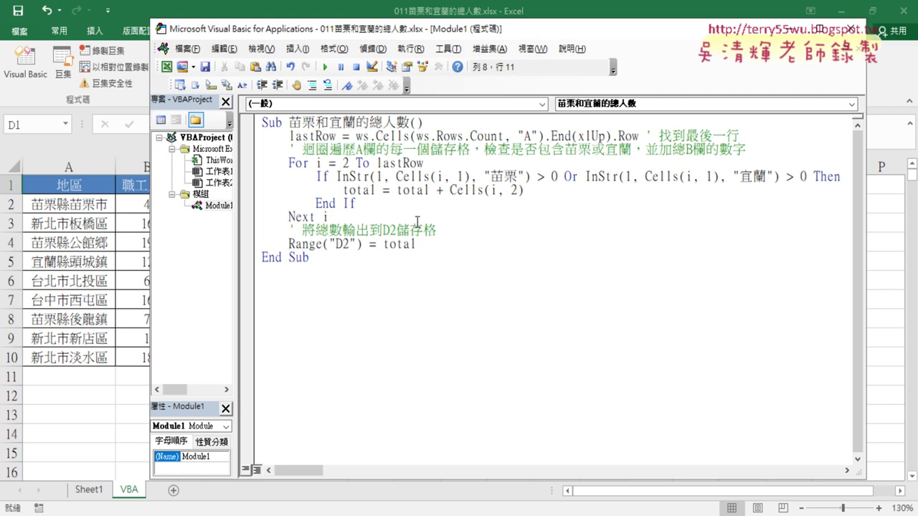
click(376, 136)
click(366, 176)
drag(336, 176, 550, 179)
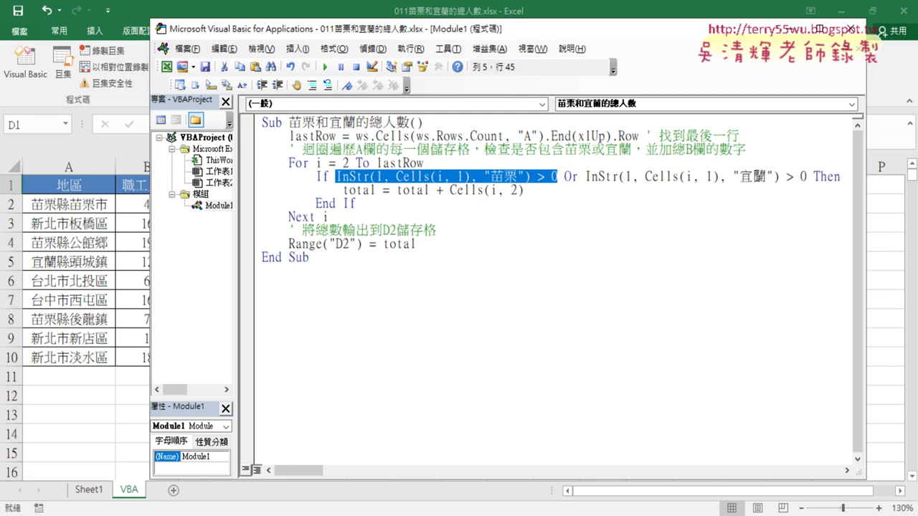
click(611, 178)
drag(335, 177, 559, 176)
click(418, 180)
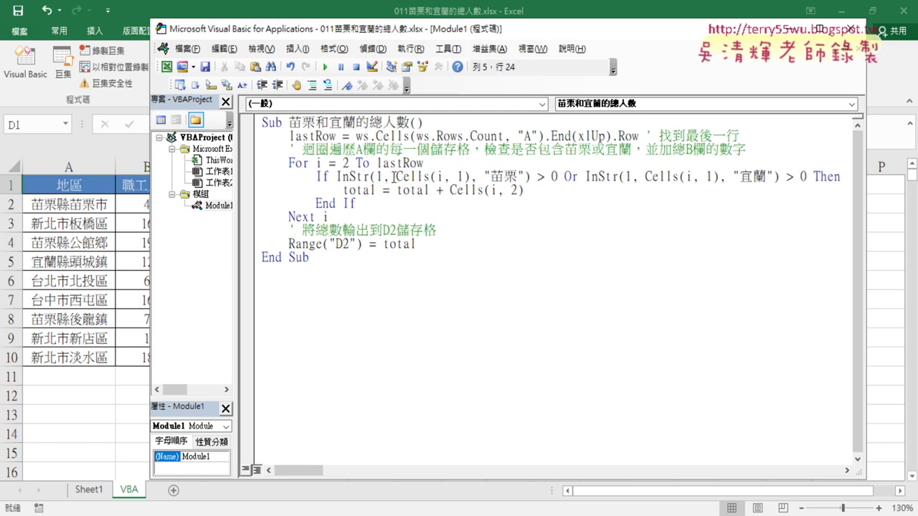
drag(375, 176, 389, 177)
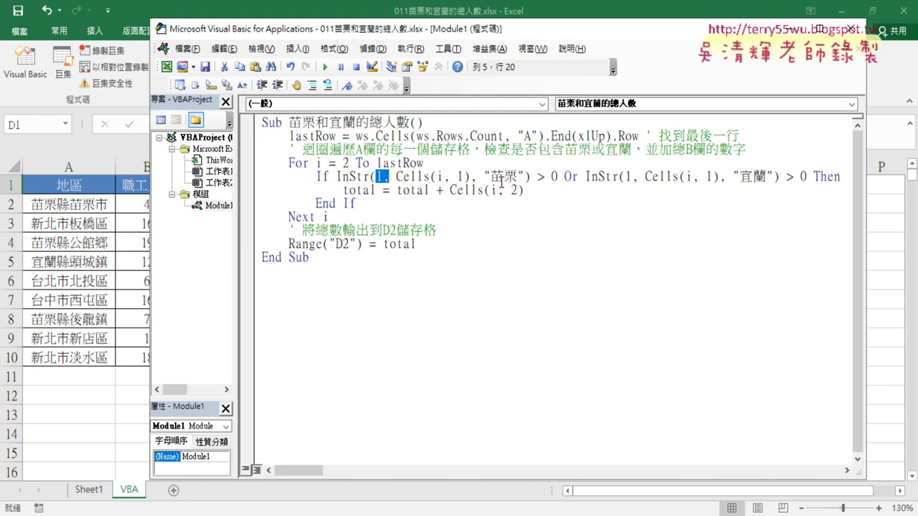
Step: Drop the start argument 1, from both InStr calls for 苗栗 and 宜蘭
key(Delete)
key(Delete)
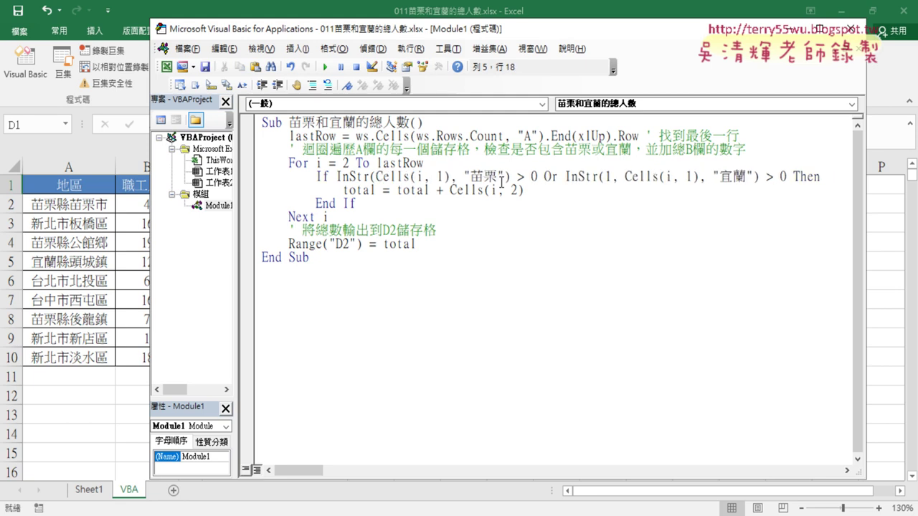
key(Right)
key(Right)
key(Right)
drag(605, 178, 624, 177)
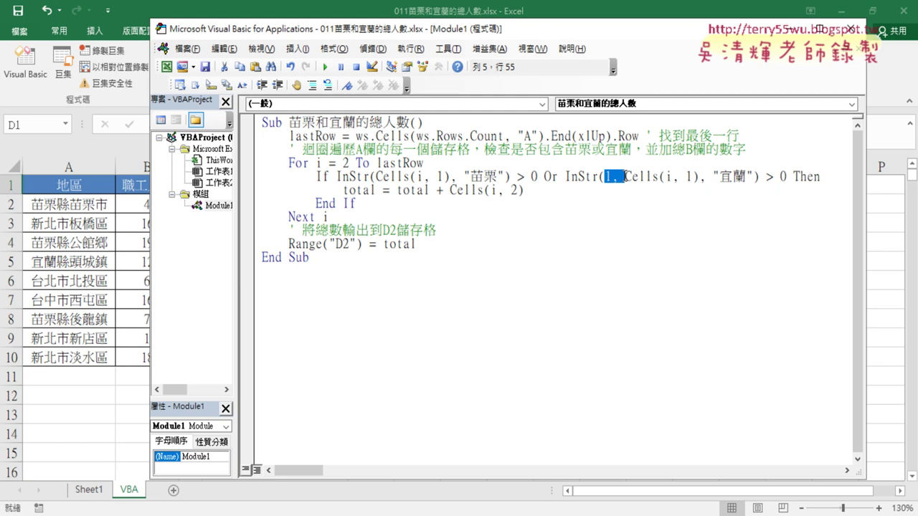
key(Delete)
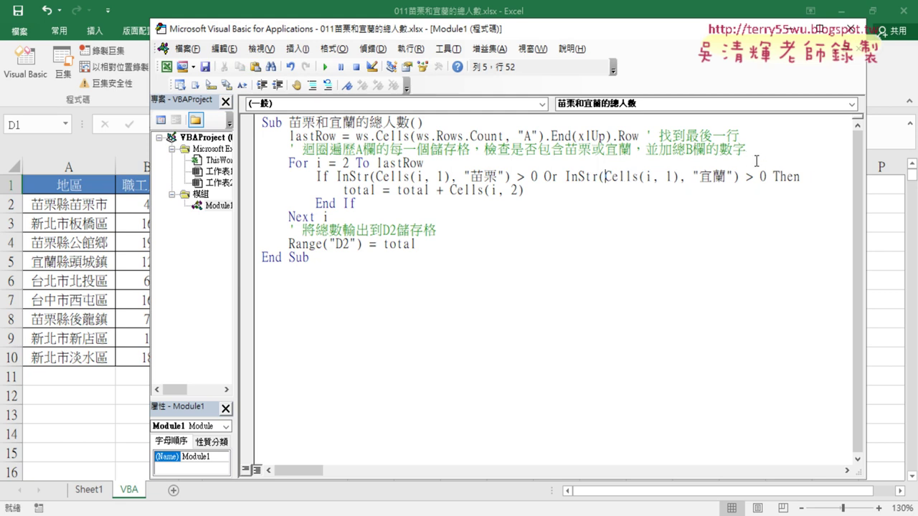
drag(538, 176, 510, 177)
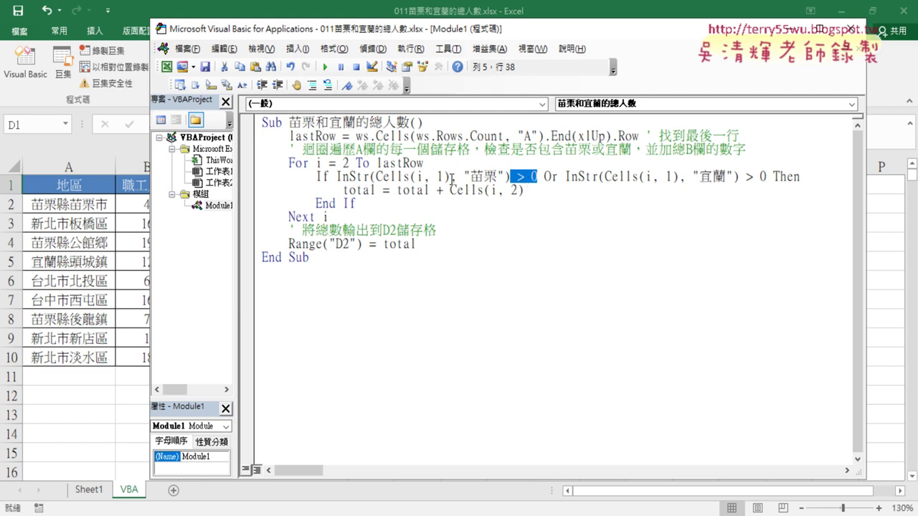
drag(537, 177, 516, 176)
double_click(477, 176)
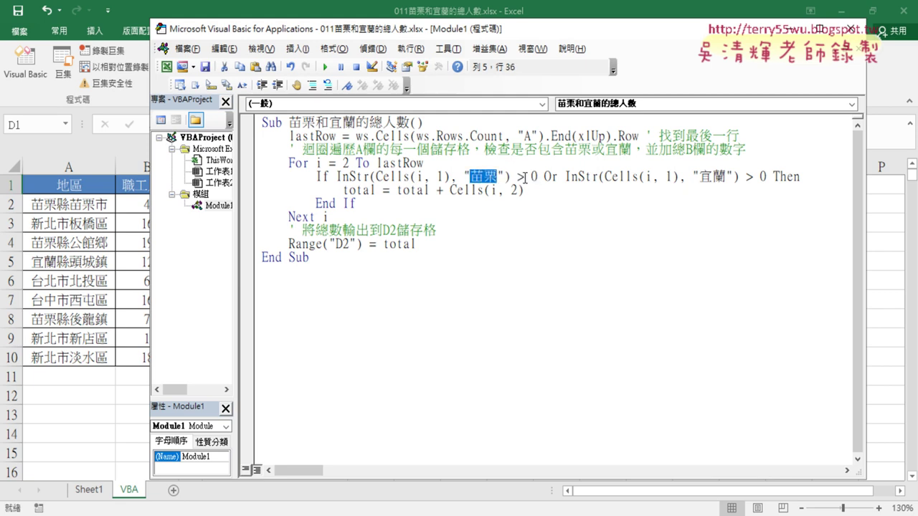
click(525, 176)
click(781, 176)
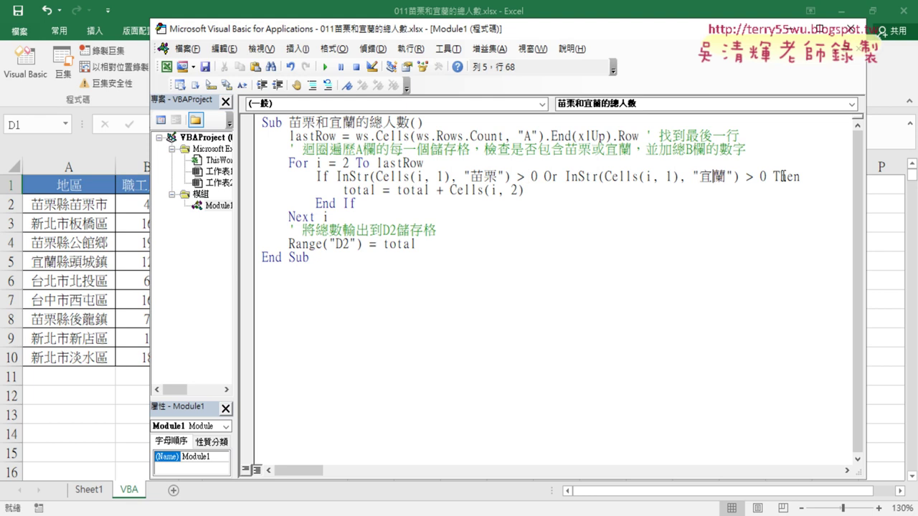
double_click(550, 176)
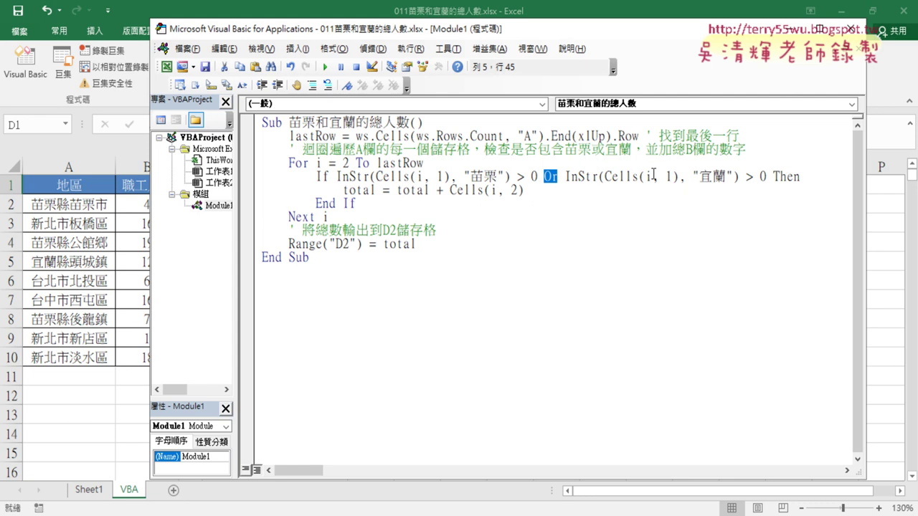
drag(524, 190, 344, 190)
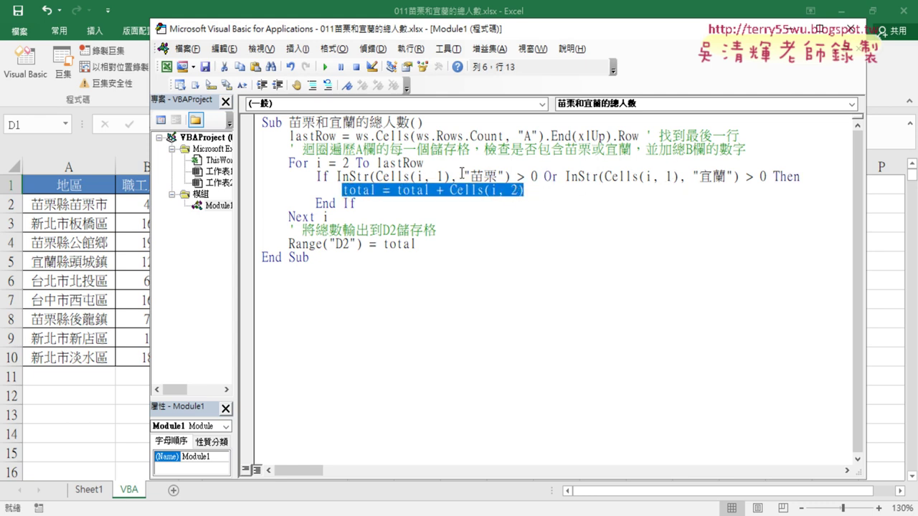
click(334, 203)
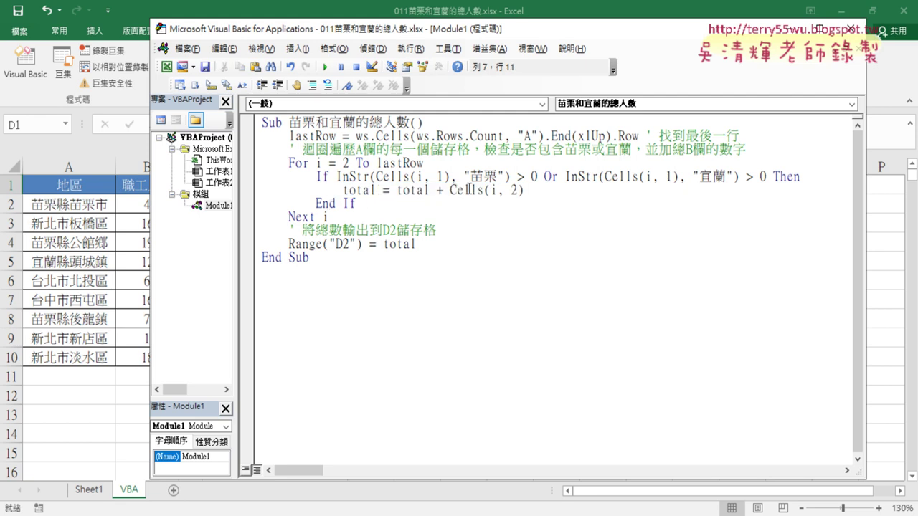
click(518, 190)
Step: Clear the result 42 from cell D2
drag(450, 37, 623, 30)
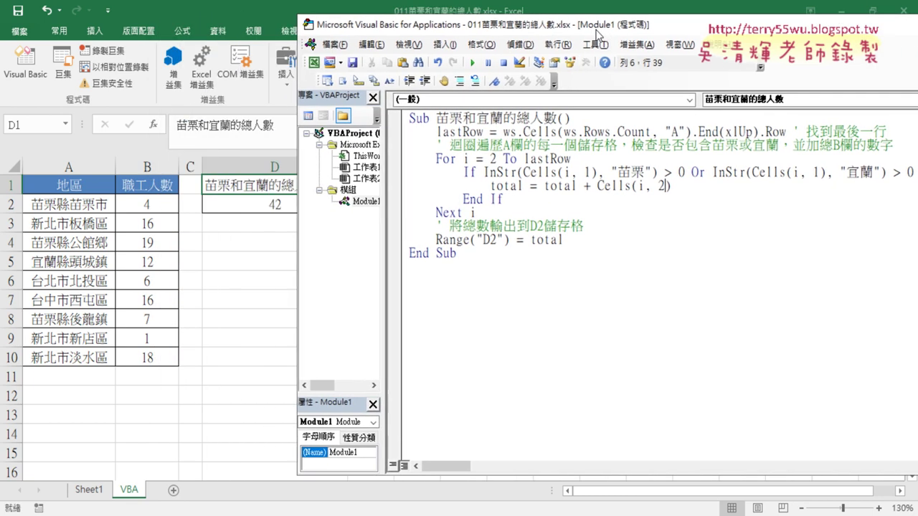
click(281, 206)
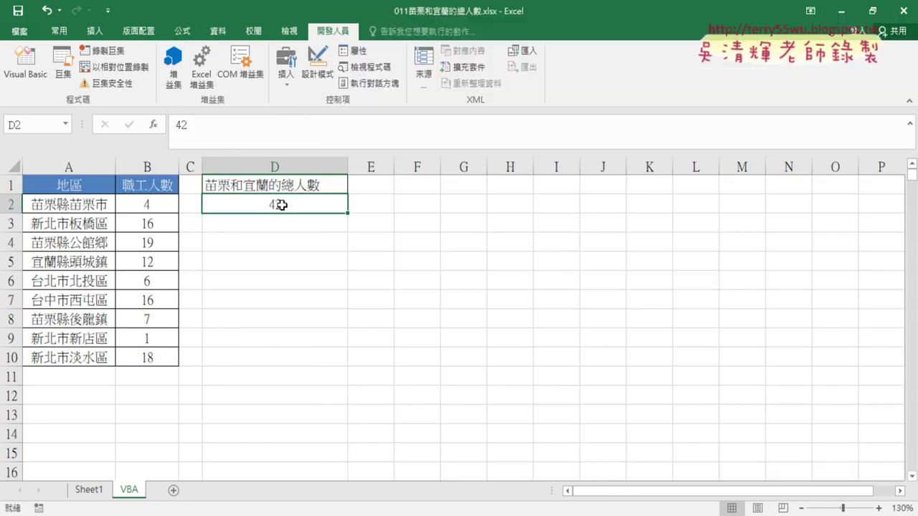
key(Delete)
Step: Run the macro, debug the 424 error, and delete ws. before Cells in the lastRow line
click(25, 65)
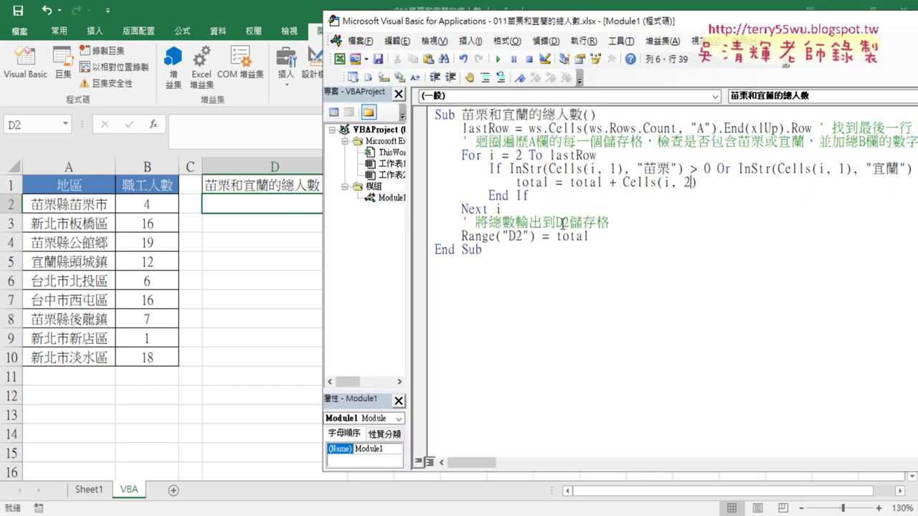
click(564, 223)
click(501, 59)
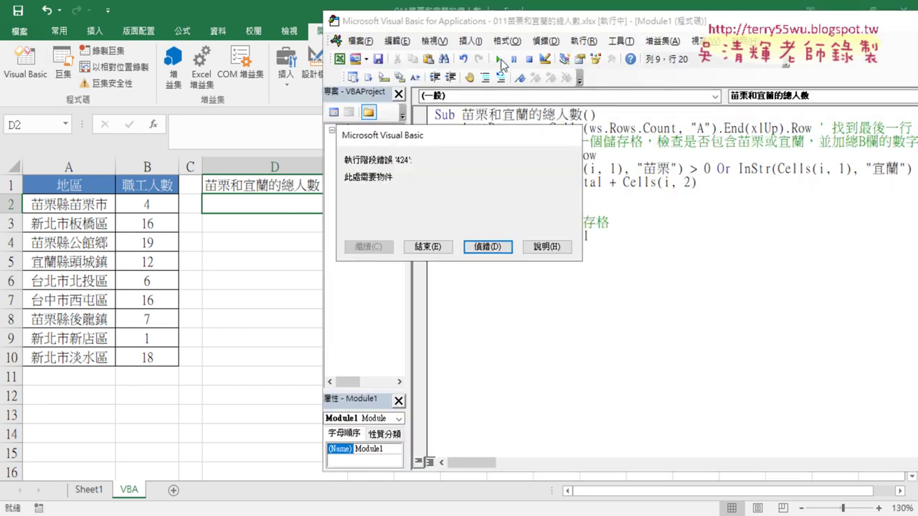
click(487, 248)
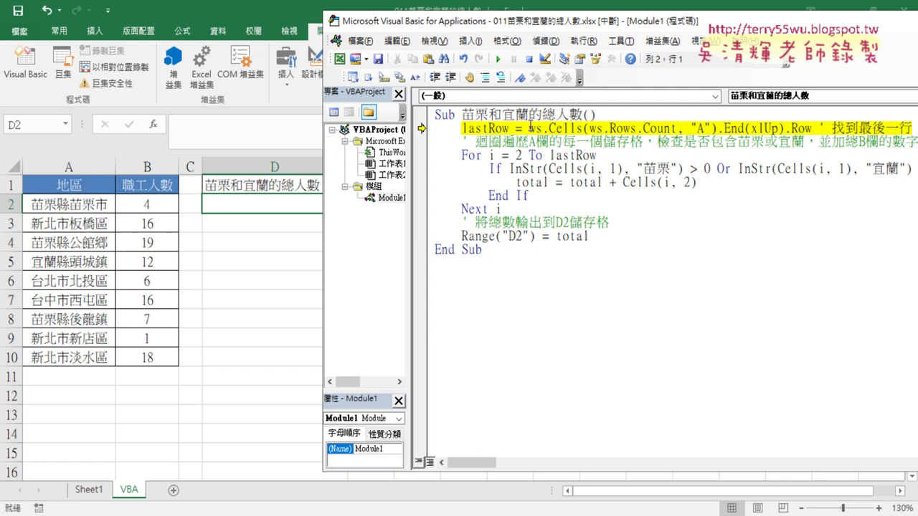
double_click(532, 128)
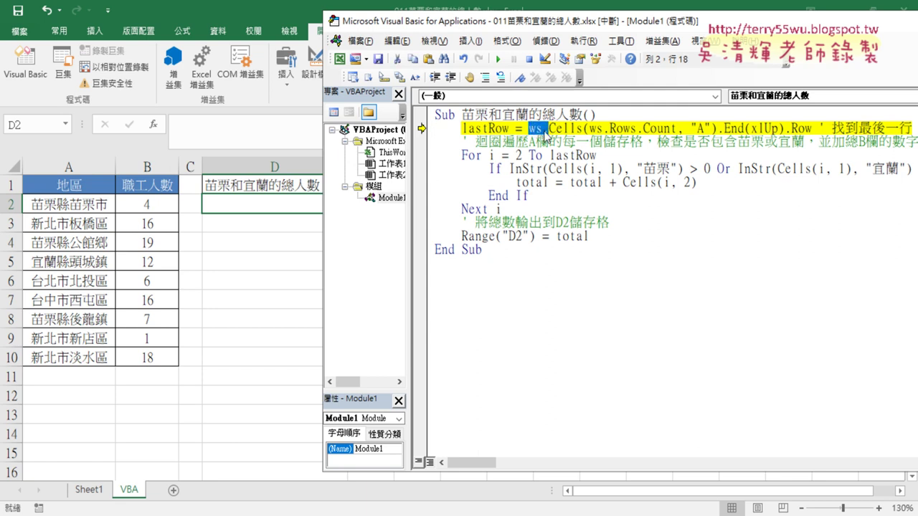
key(Delete)
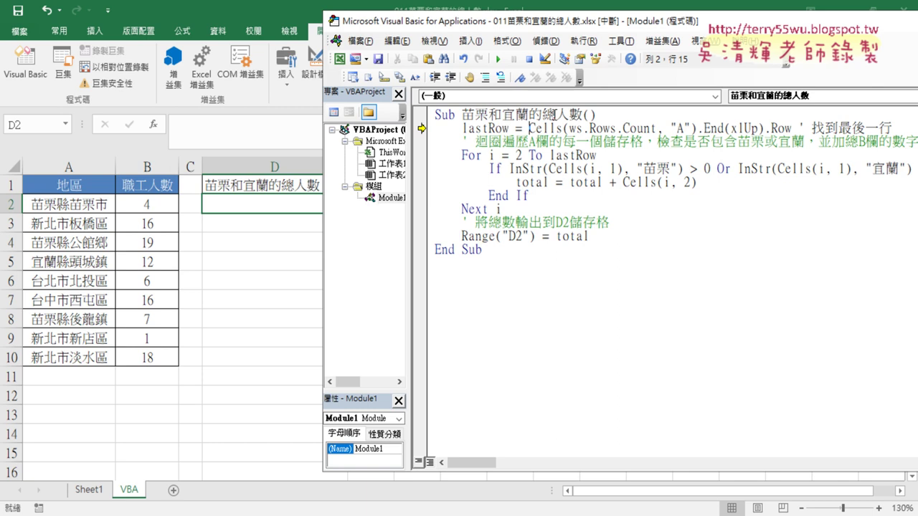
Step: Remove the leftover ws. before Rows.Count and rerun the macro so D2 shows 42
click(500, 59)
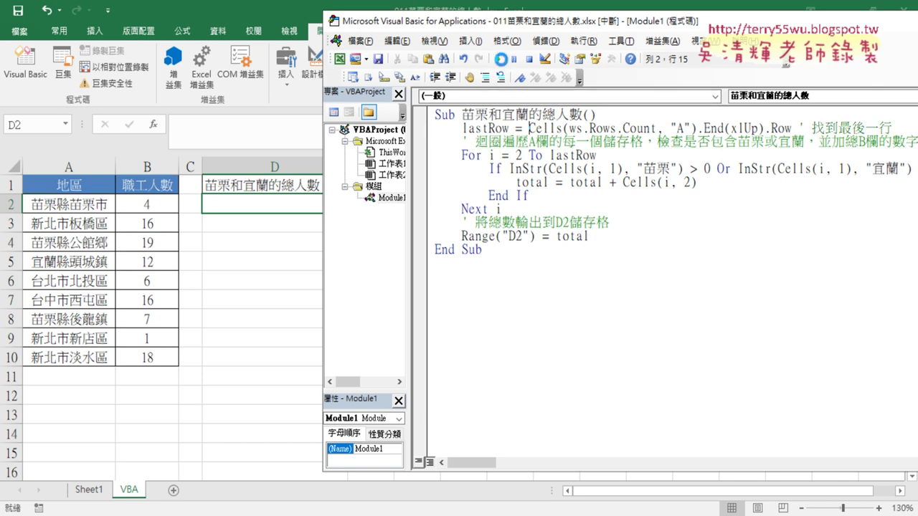
click(488, 251)
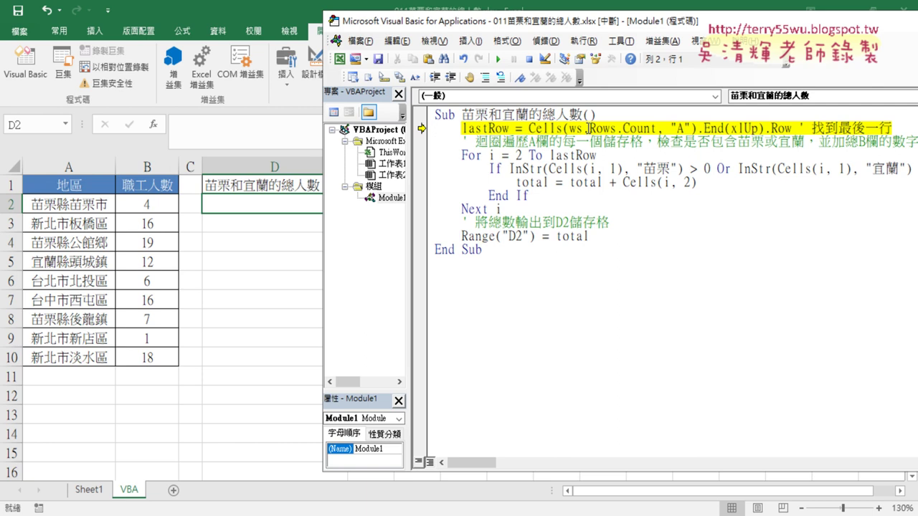
drag(588, 129, 569, 128)
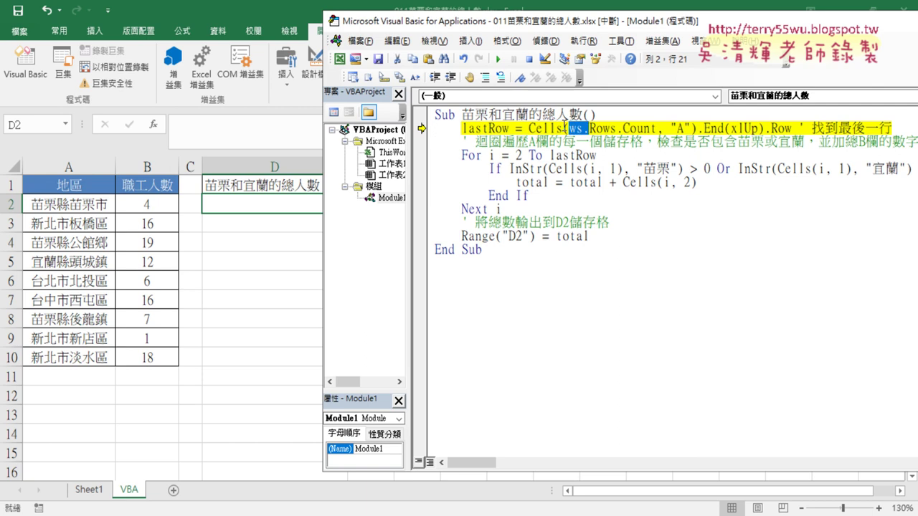
key(Delete)
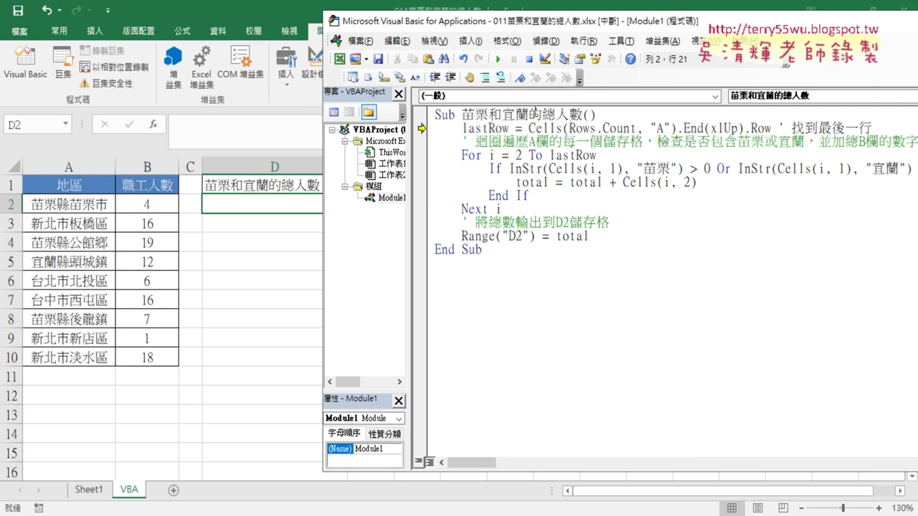
click(499, 59)
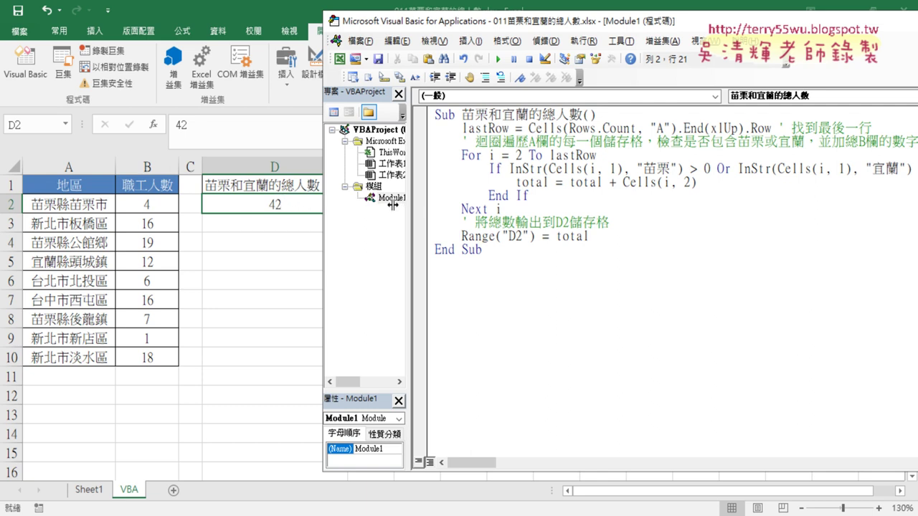
drag(414, 213, 391, 207)
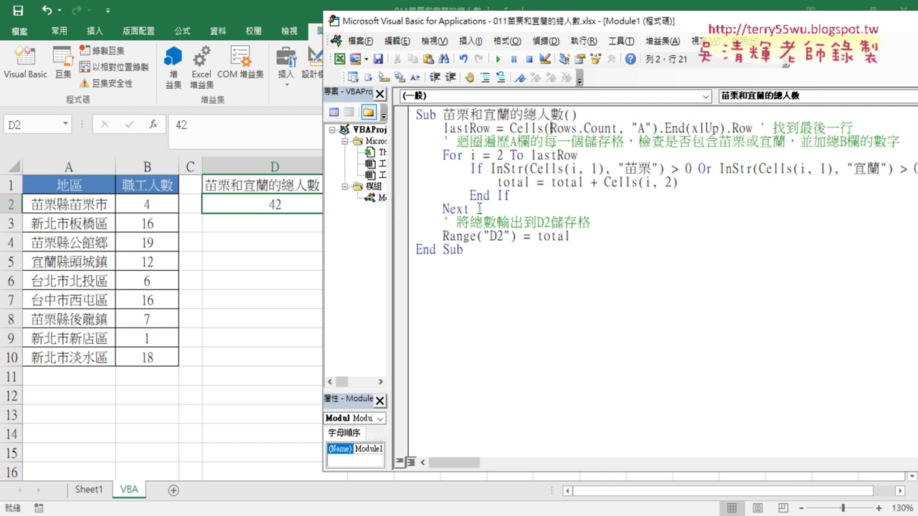
click(468, 302)
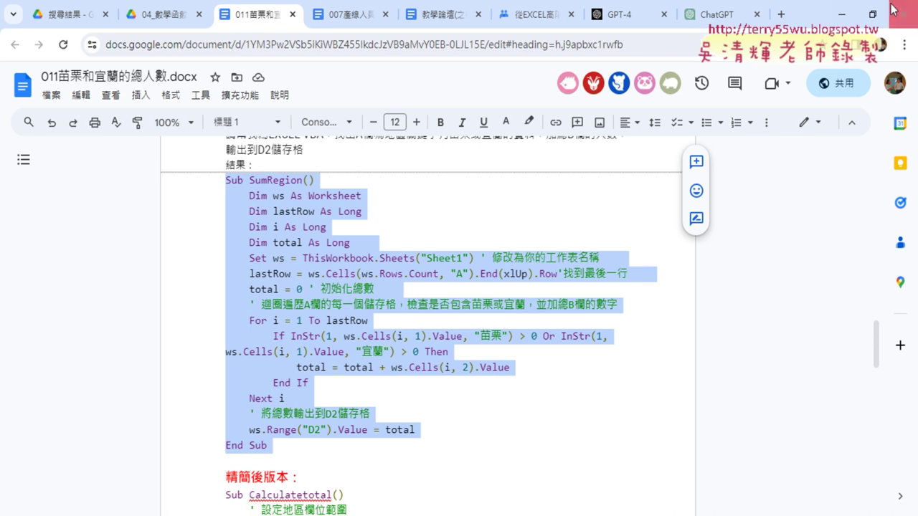
Step: Paste the original SumRegion macro copied from Google Docs below End Sub in Module1
click(842, 14)
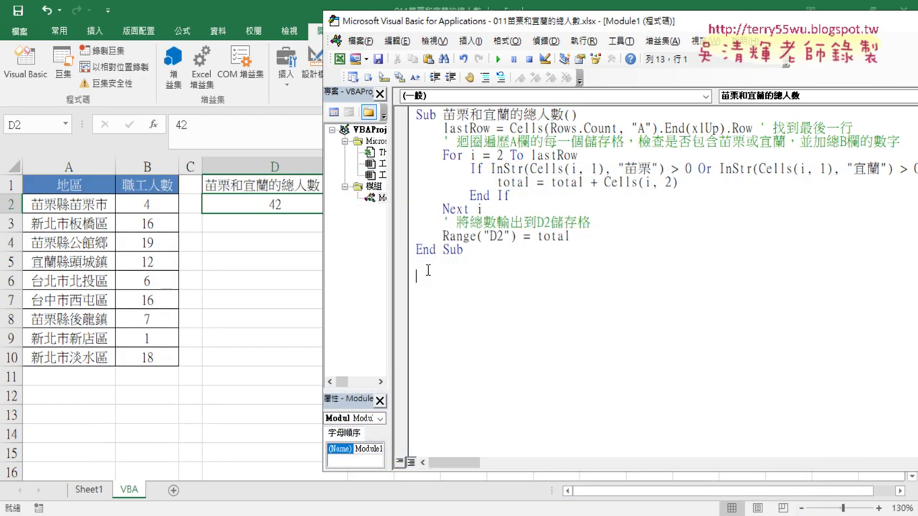
key(ctrl+v)
scroll(535, 233, up, 2)
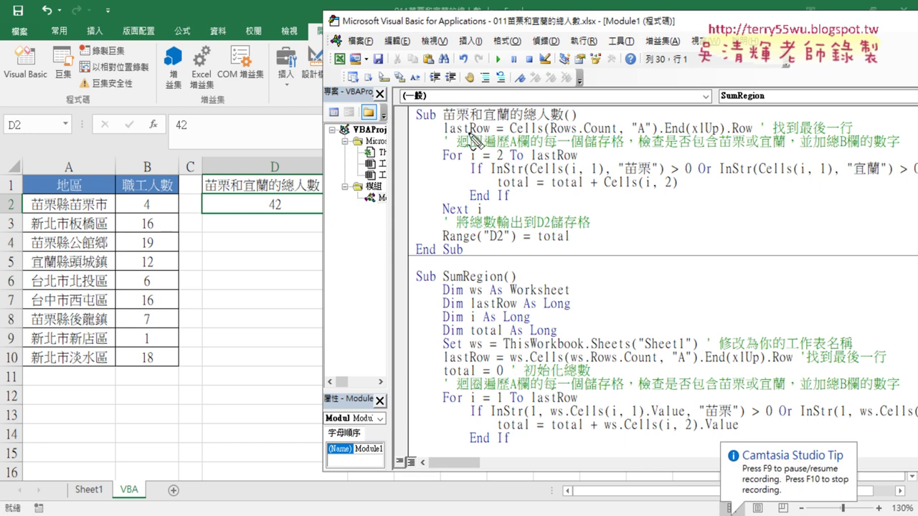
Step: Underline both macro names with the screen pen and circle the matching D1 header
drag(447, 120, 556, 122)
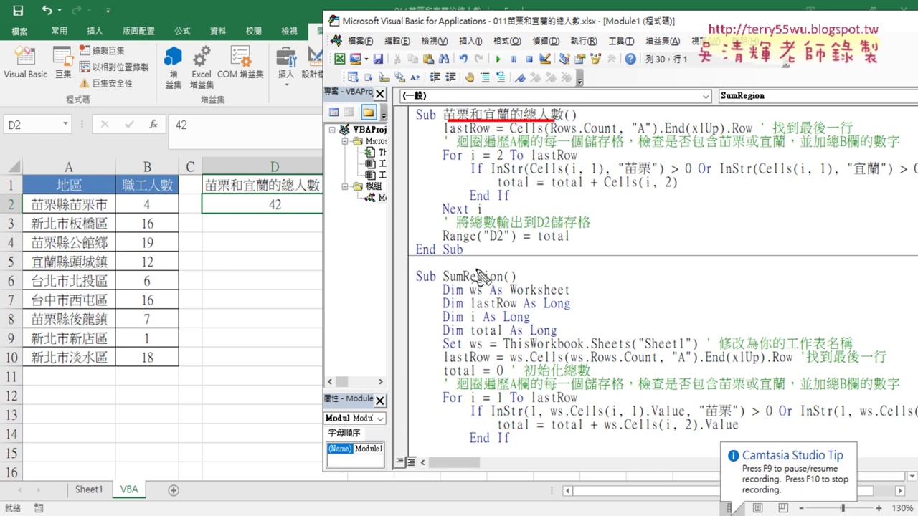
drag(454, 284, 508, 282)
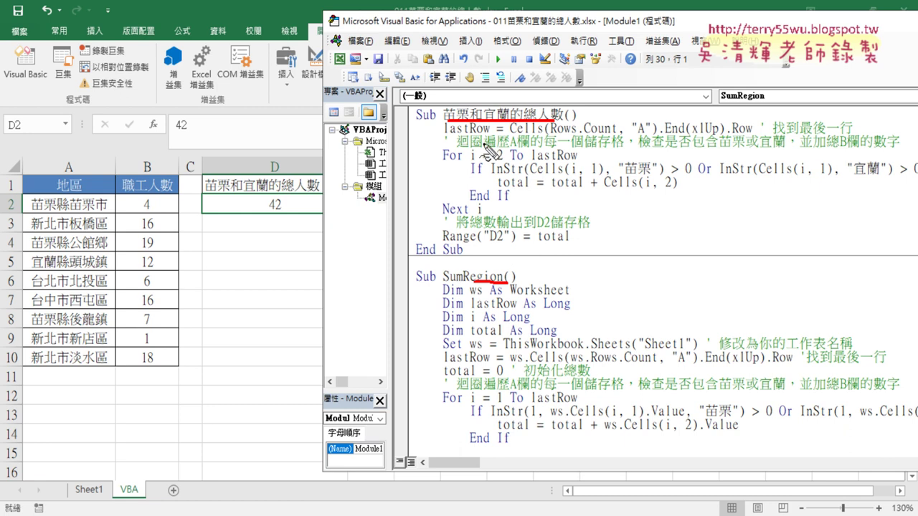
mouse_move(291, 203)
mouse_down()
mouse_move(330, 188)
mouse_move(304, 199)
mouse_move(276, 147)
mouse_move(470, 91)
mouse_move(476, 100)
mouse_move(482, 88)
mouse_up()
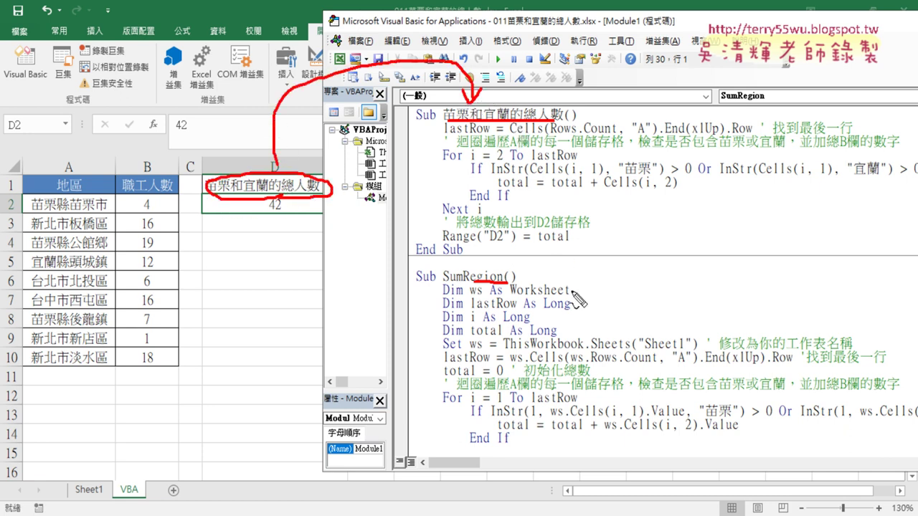
Step: Box and cross out the unneeded Dim declarations, then underline the ws and .Value references
mouse_move(556, 331)
mouse_down()
mouse_move(443, 334)
mouse_move(439, 281)
mouse_move(543, 283)
mouse_move(586, 295)
mouse_move(549, 348)
mouse_up()
drag(525, 293, 479, 334)
drag(491, 296, 522, 320)
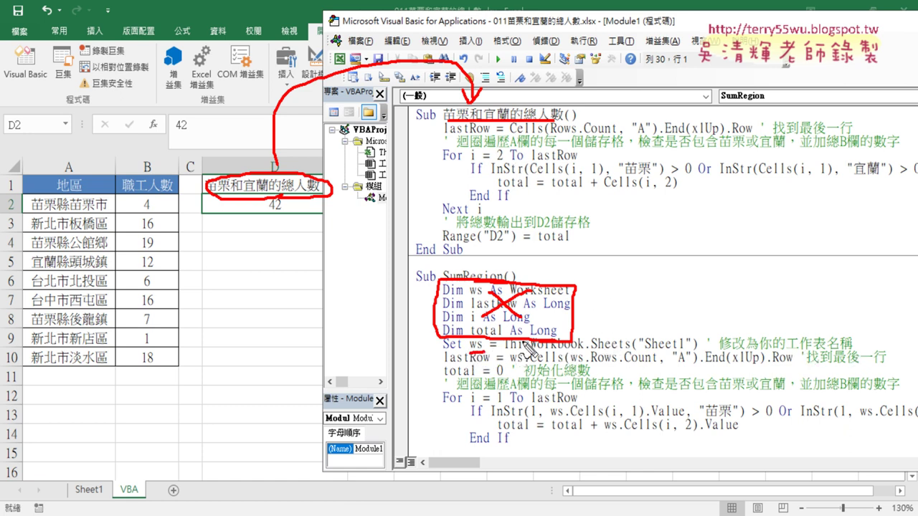
drag(482, 351, 424, 347)
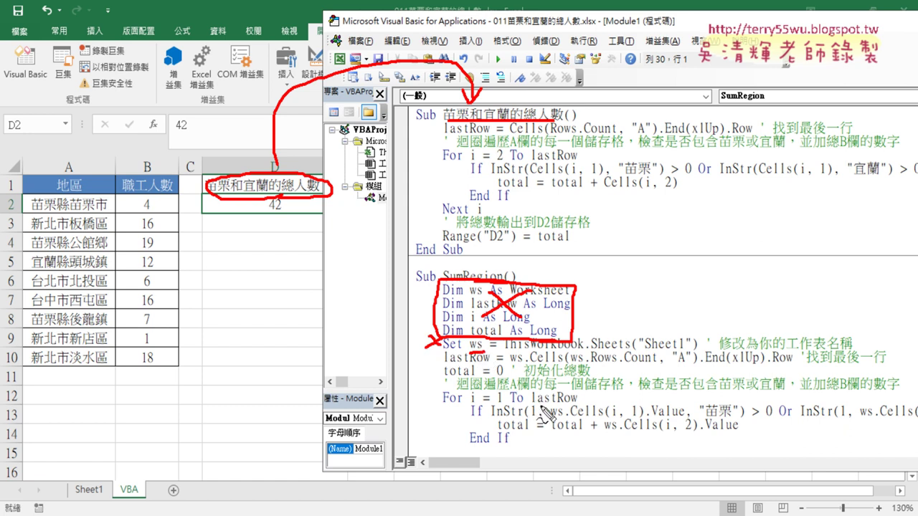
drag(509, 364, 595, 364)
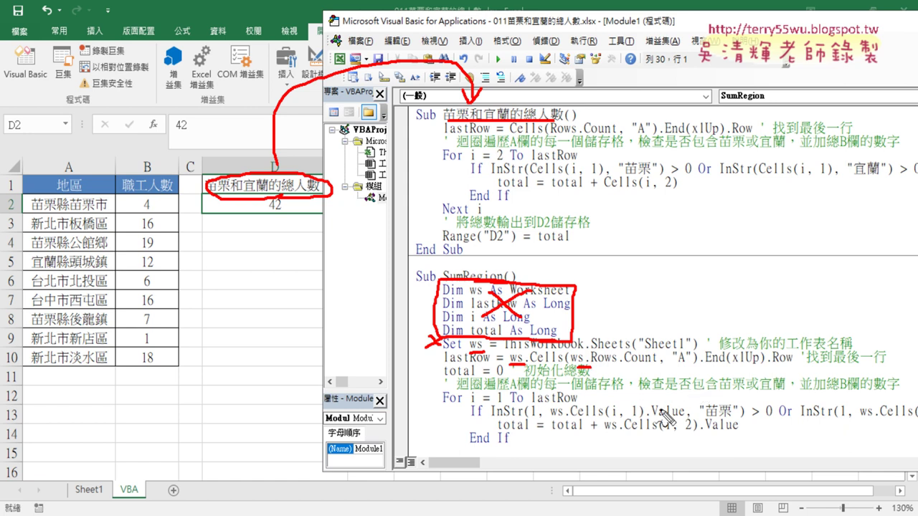
mouse_move(648, 414)
mouse_down()
mouse_move(672, 412)
mouse_move(657, 429)
mouse_move(730, 432)
mouse_up()
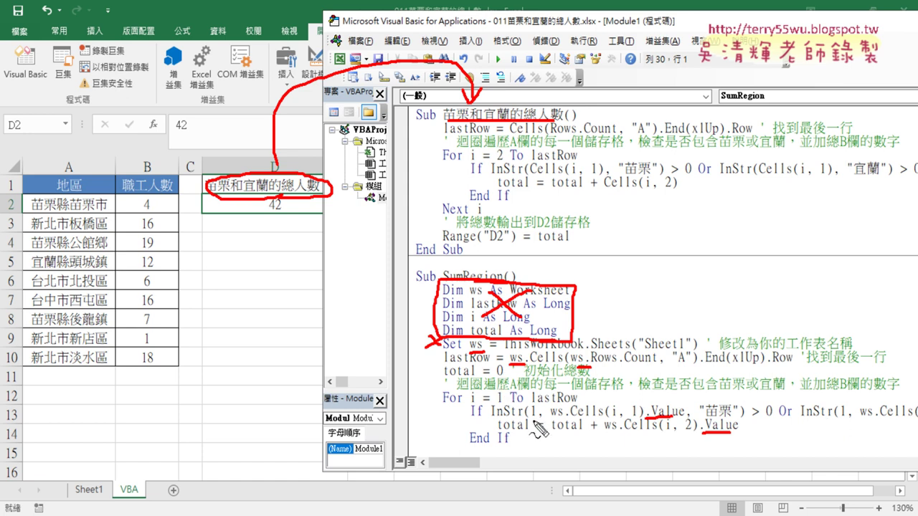
Step: Mark the start argument 1 in both InStr calls, then clear the annotations and show EVO Class Management
drag(532, 422, 542, 421)
drag(822, 423, 832, 423)
drag(537, 415, 548, 409)
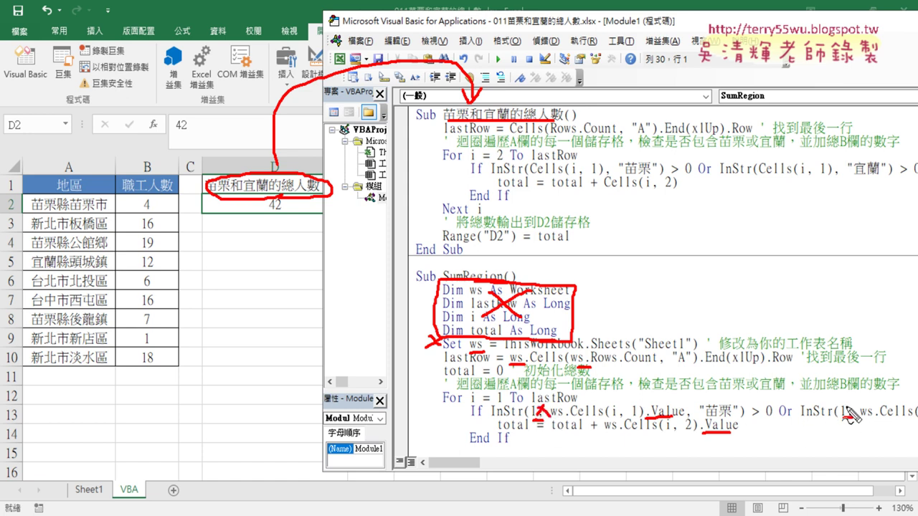
drag(842, 406, 854, 416)
key(Escape)
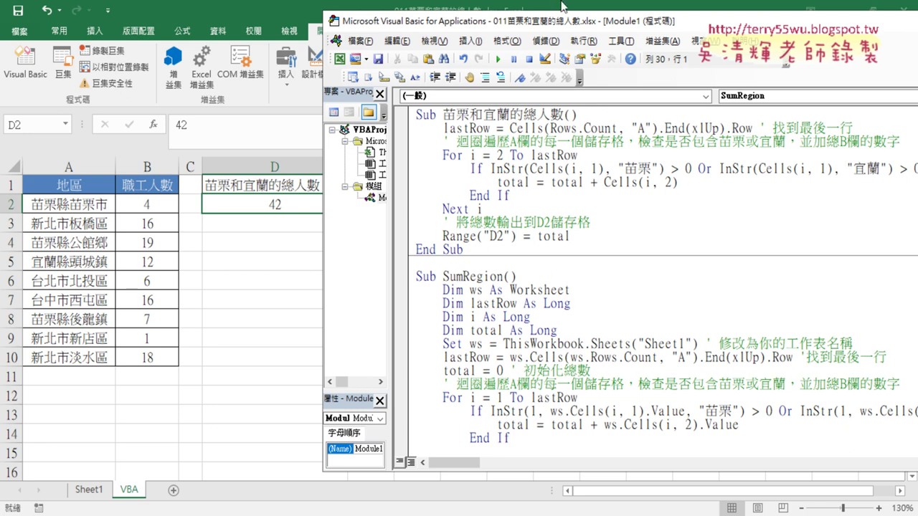
click(838, 84)
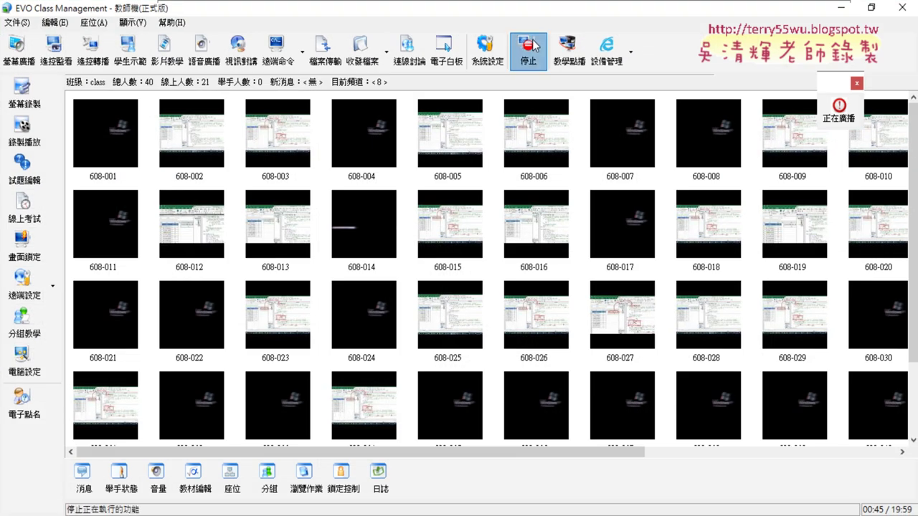